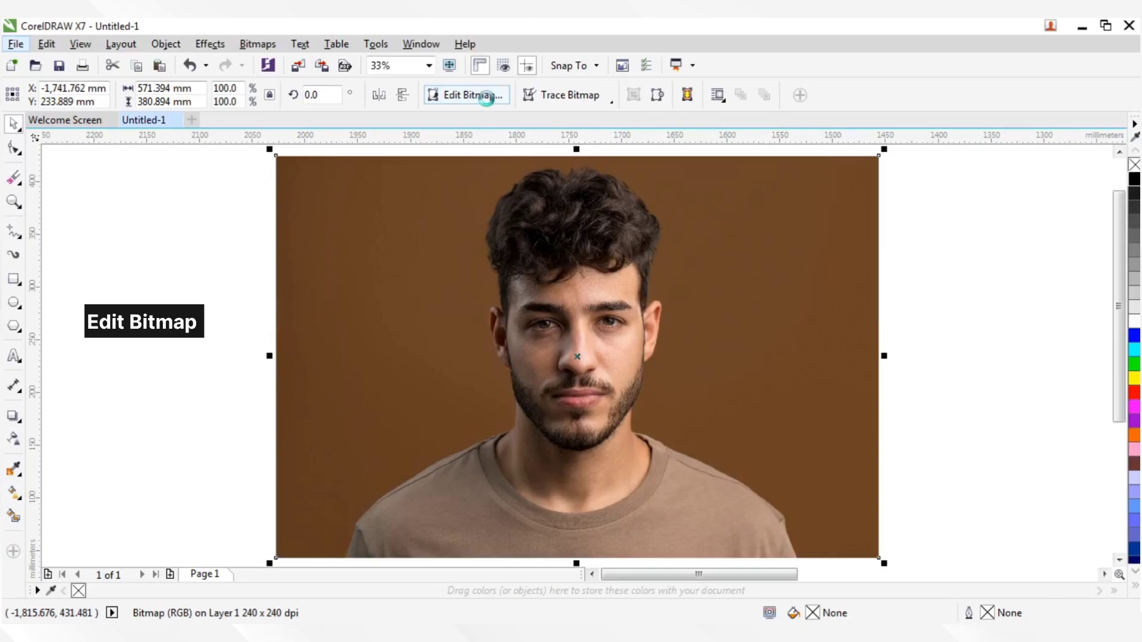
# Step: Open the selected portrait bitmap for editing in Corel PHOTO-PAINT, maximize its window and start Cutout Lab
pyautogui.click(486, 96)
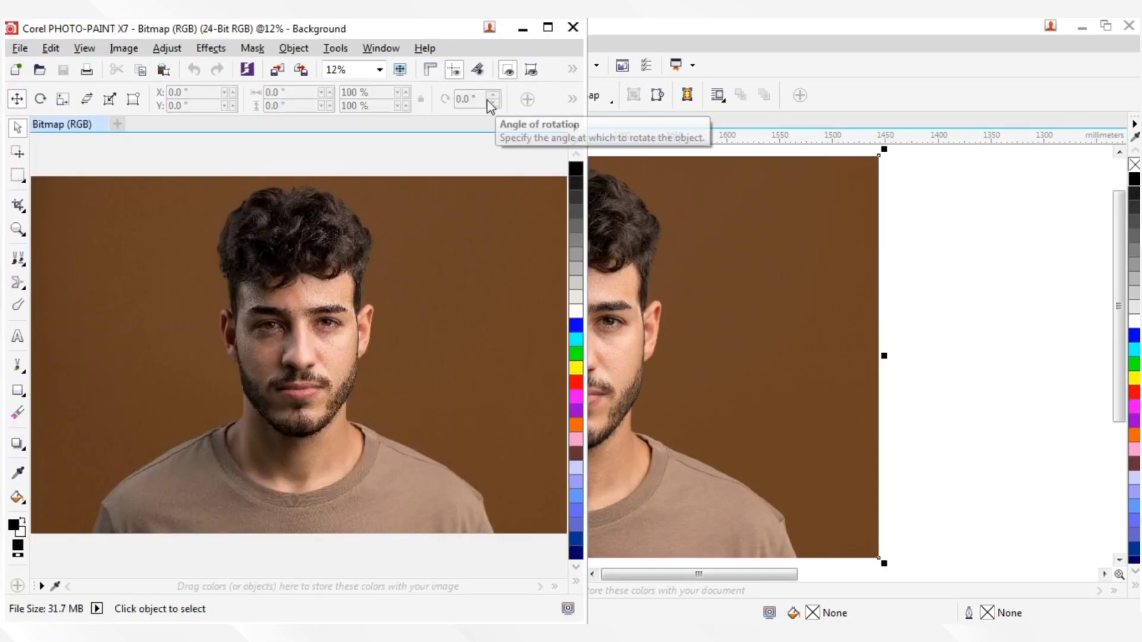
pyautogui.click(546, 29)
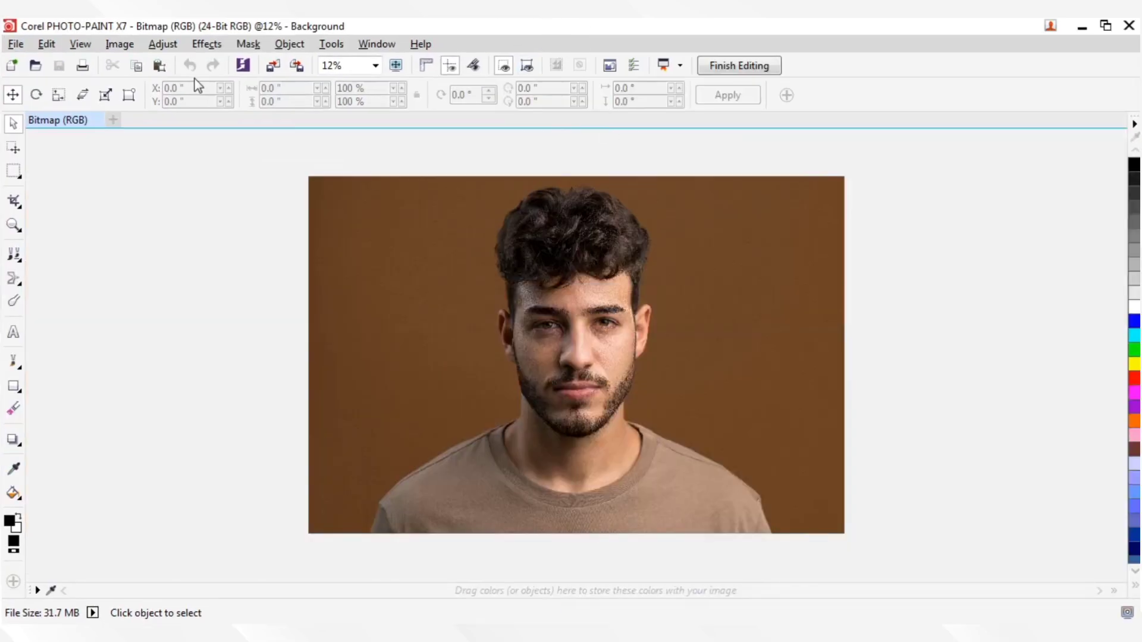
pyautogui.click(120, 44)
pyautogui.click(156, 62)
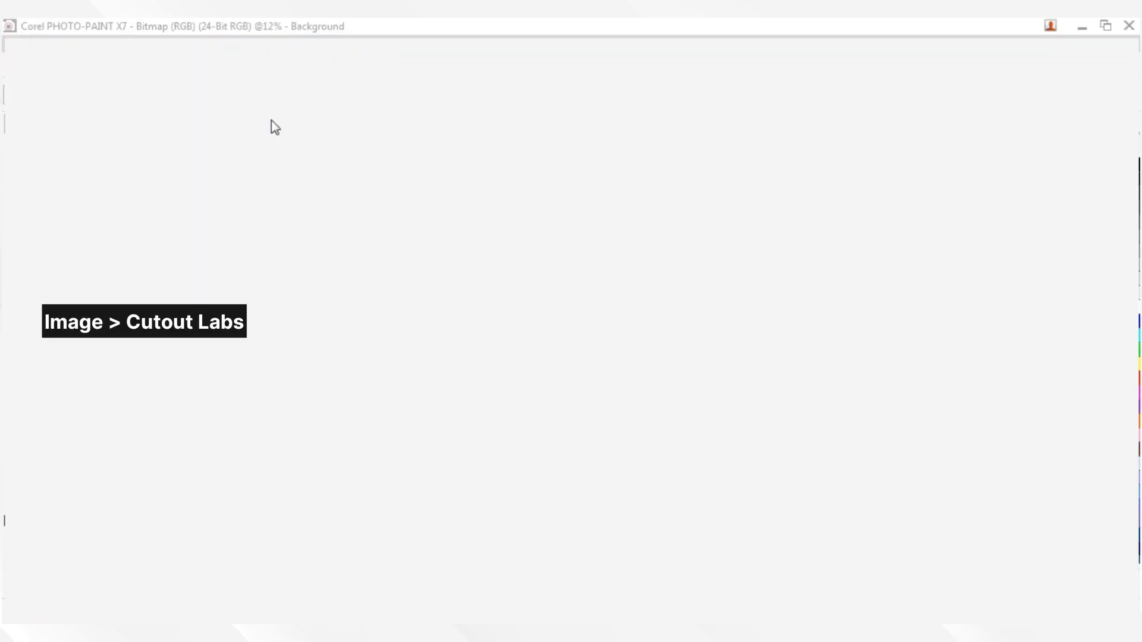
# Step: Set the highlighter nib size to 100 and trace the head's left edge from the chin past the ear to the upper hair
pyautogui.moveTo(1073, 110); pyautogui.dragTo(1009, 110)
pyautogui.write('100')
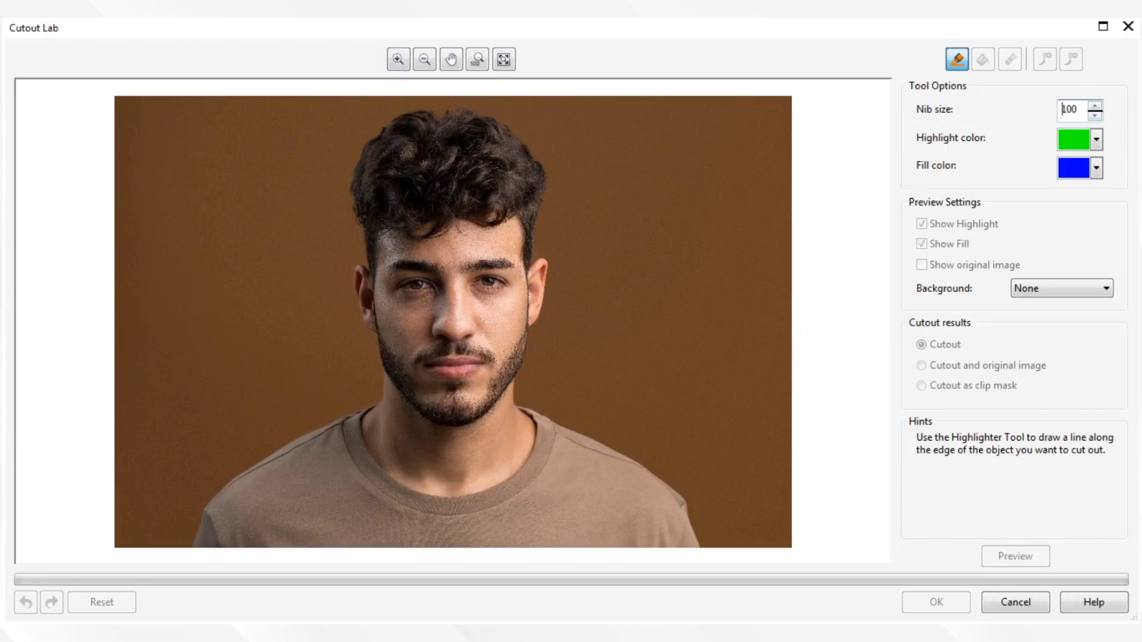
pyautogui.click(401, 64)
pyautogui.moveTo(302, 107); pyautogui.dragTo(619, 455)
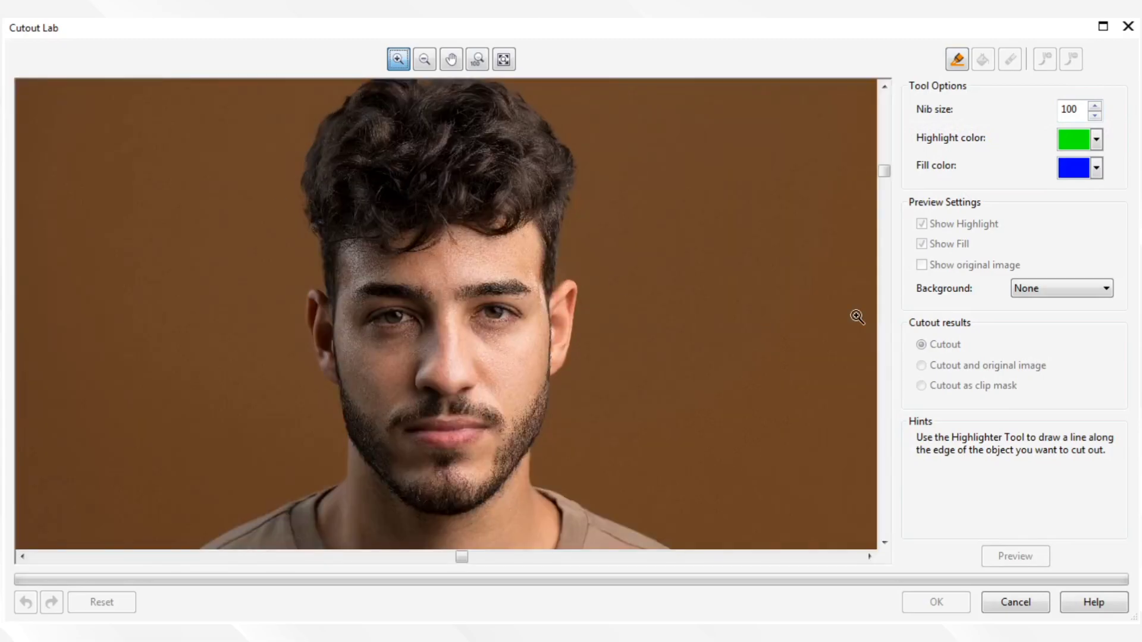
pyautogui.click(953, 62)
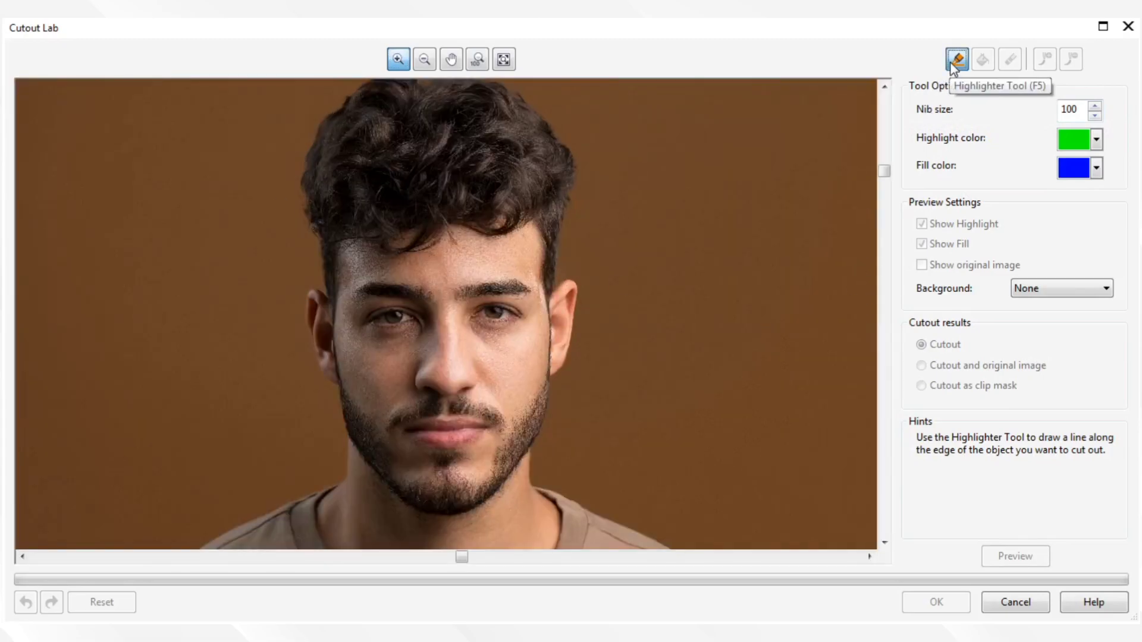
pyautogui.moveTo(400, 507)
pyautogui.mouseDown()
pyautogui.moveTo(367, 475)
pyautogui.moveTo(336, 393)
pyautogui.moveTo(311, 370)
pyautogui.moveTo(299, 308)
pyautogui.mouseUp()
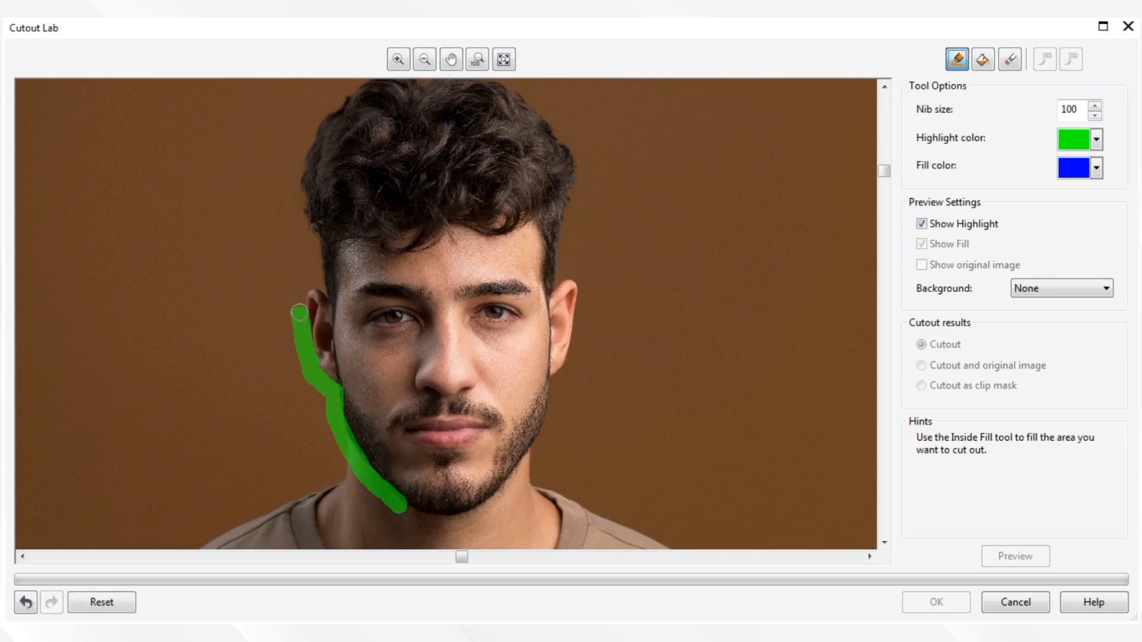
pyautogui.moveTo(317, 257)
pyautogui.mouseDown()
pyautogui.moveTo(295, 158)
pyautogui.moveTo(330, 106)
pyautogui.mouseUp()
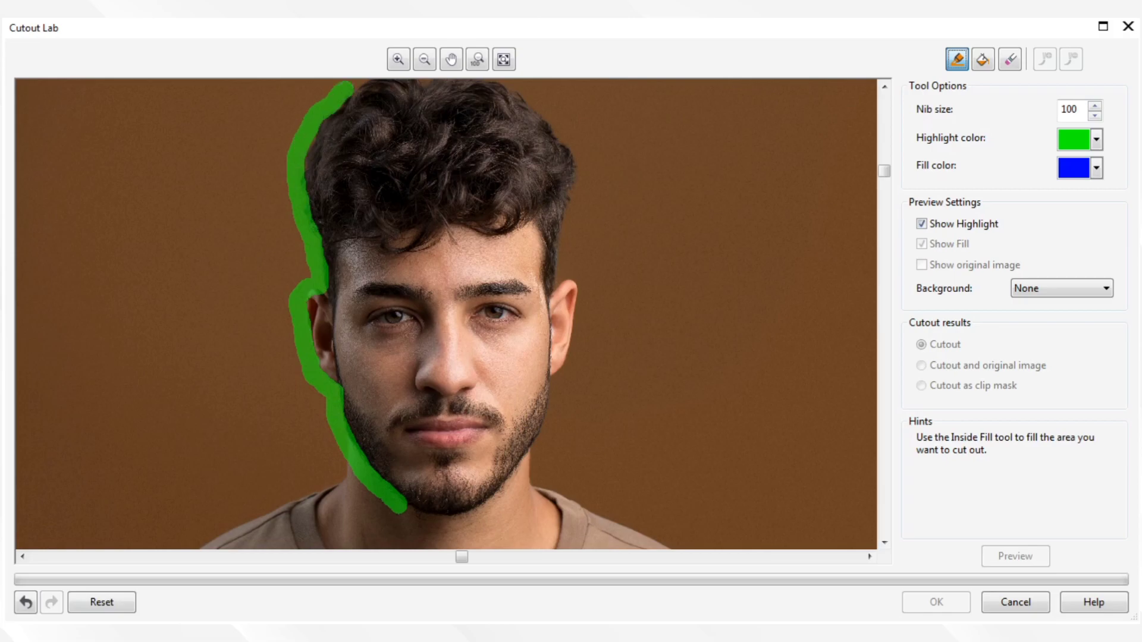
# Step: Continue the highlighter outline over the top of the hair and down around the right ear to the jaw
pyautogui.click(424, 59)
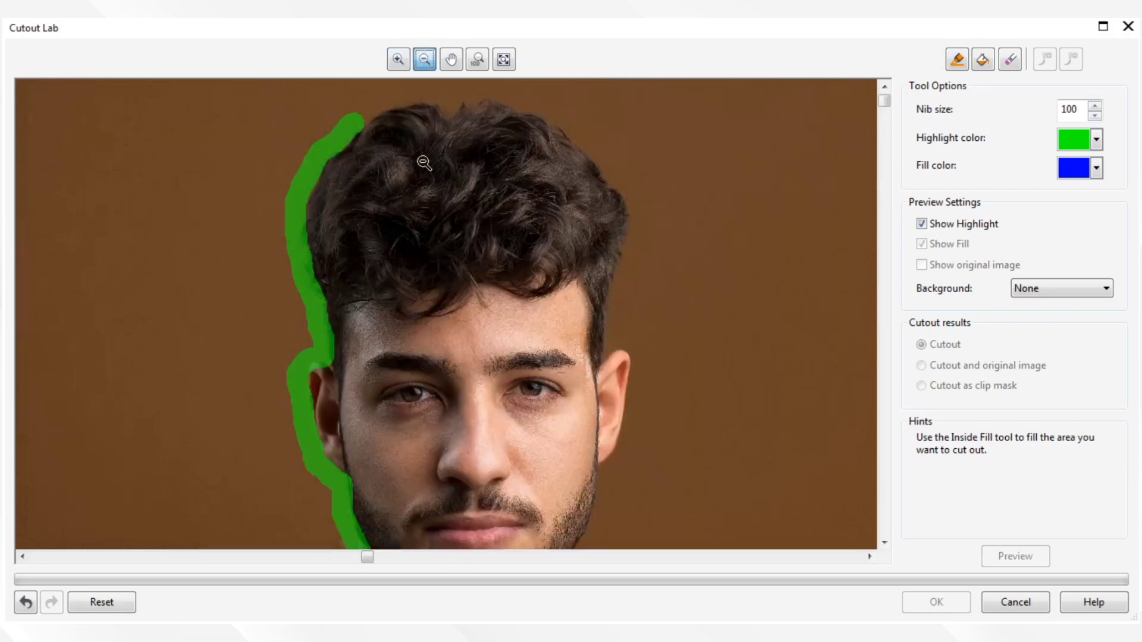
pyautogui.click(958, 59)
pyautogui.moveTo(356, 119)
pyautogui.mouseDown()
pyautogui.moveTo(382, 99)
pyautogui.moveTo(422, 94)
pyautogui.moveTo(464, 106)
pyautogui.moveTo(511, 98)
pyautogui.moveTo(559, 119)
pyautogui.moveTo(629, 206)
pyautogui.moveTo(634, 255)
pyautogui.moveTo(616, 318)
pyautogui.mouseUp()
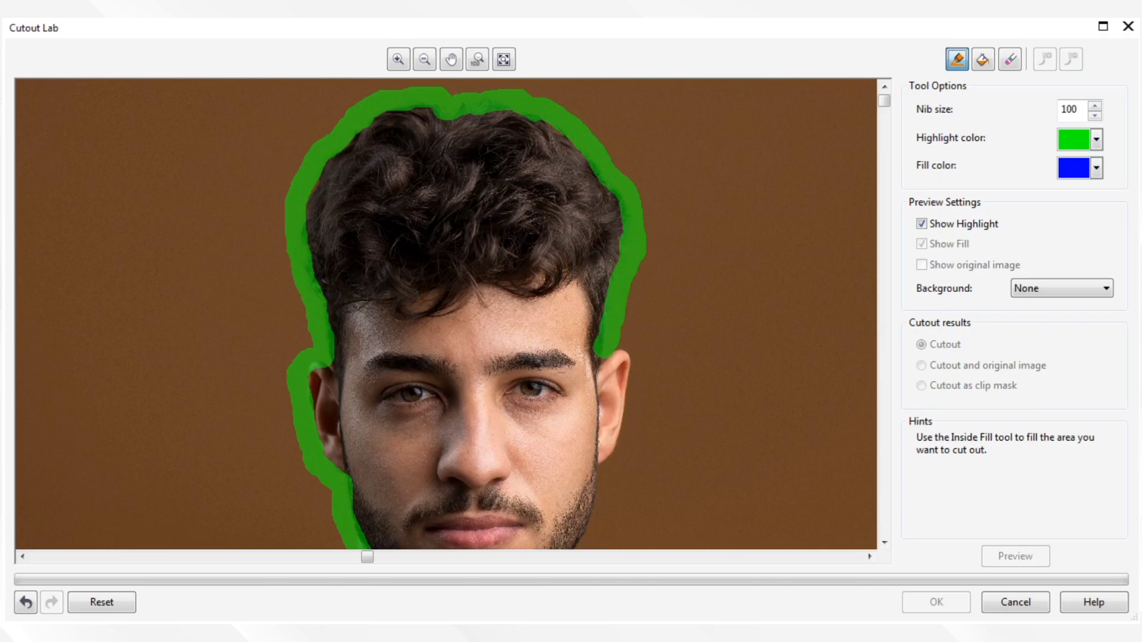
pyautogui.moveTo(621, 344)
pyautogui.mouseDown()
pyautogui.moveTo(635, 348)
pyautogui.moveTo(640, 387)
pyautogui.mouseUp()
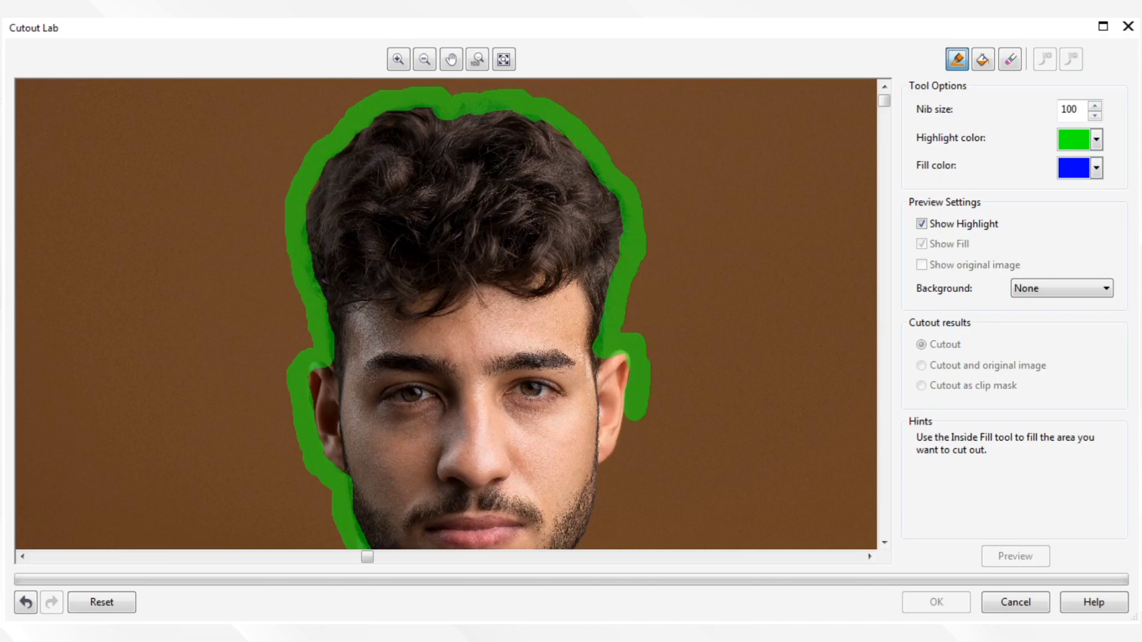
pyautogui.moveTo(627, 445); pyautogui.dragTo(599, 523)
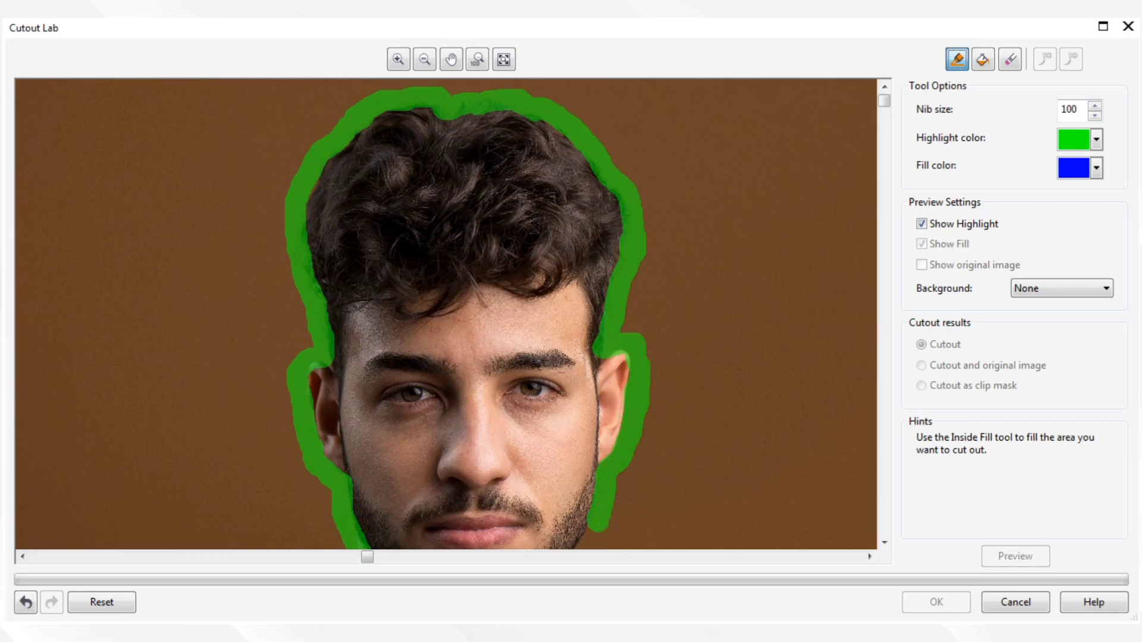
# Step: Close the highlighter outline by tracing the right jawline and under the chin to the start of the stroke
pyautogui.click(423, 60)
pyautogui.click(470, 196)
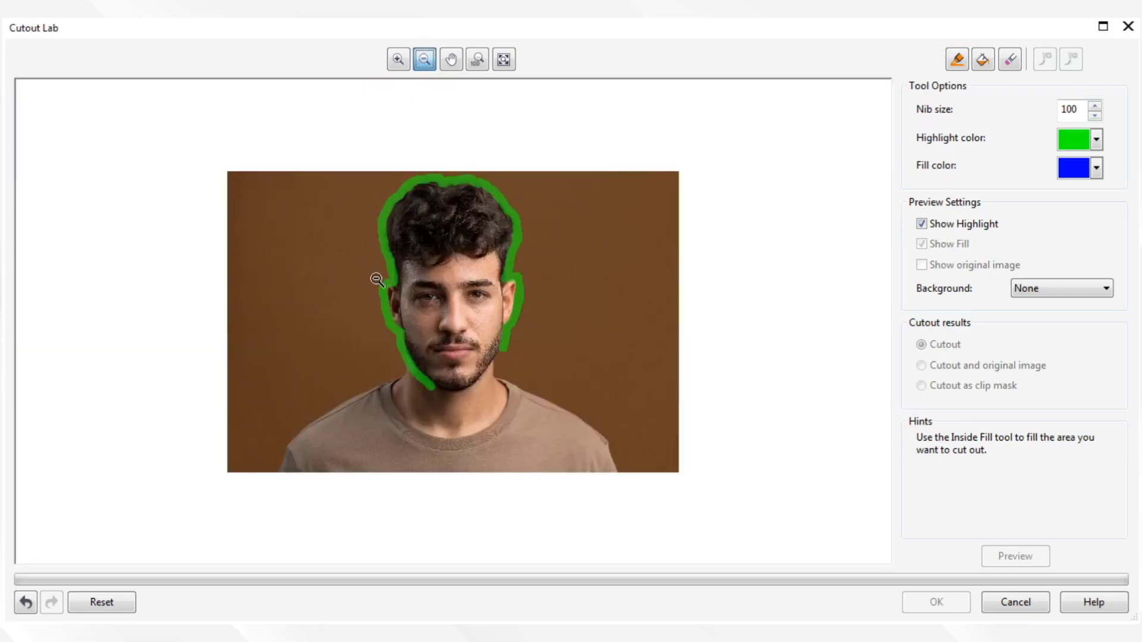
pyautogui.click(551, 403)
pyautogui.click(467, 347)
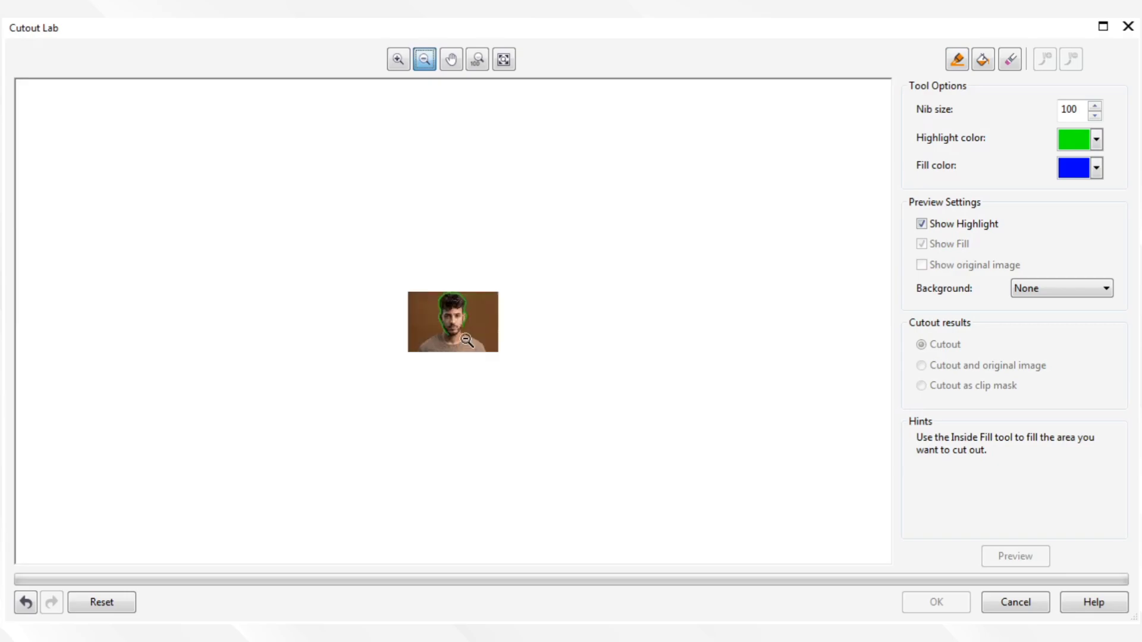
pyautogui.scroll(4, 467, 327)
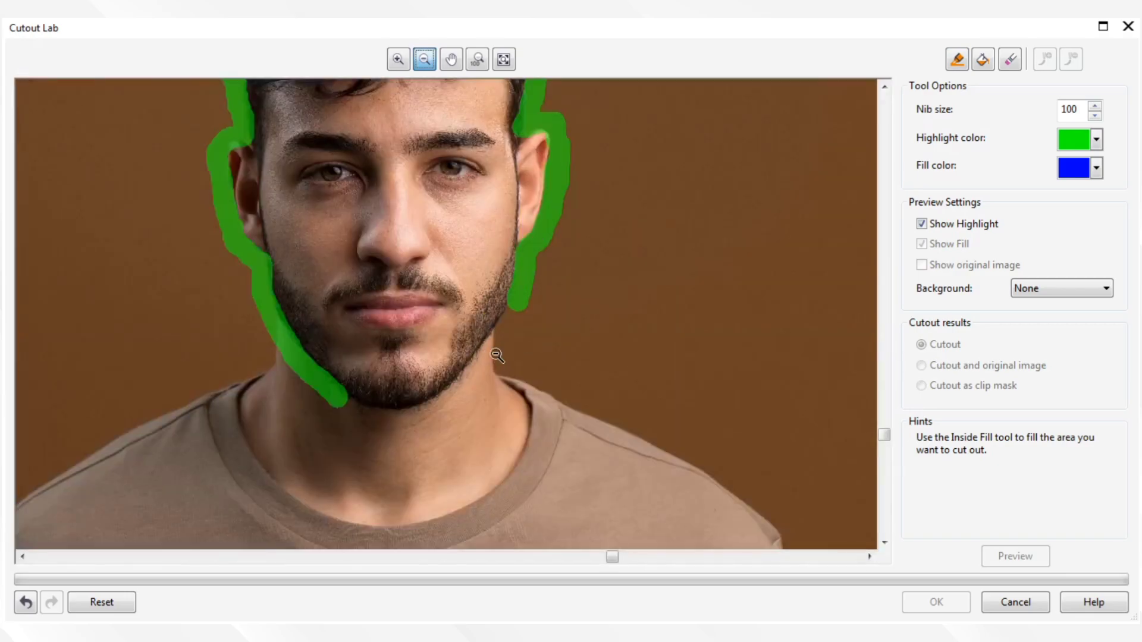
pyautogui.click(957, 60)
pyautogui.moveTo(513, 312)
pyautogui.mouseDown()
pyautogui.moveTo(433, 403)
pyautogui.moveTo(348, 408)
pyautogui.mouseUp()
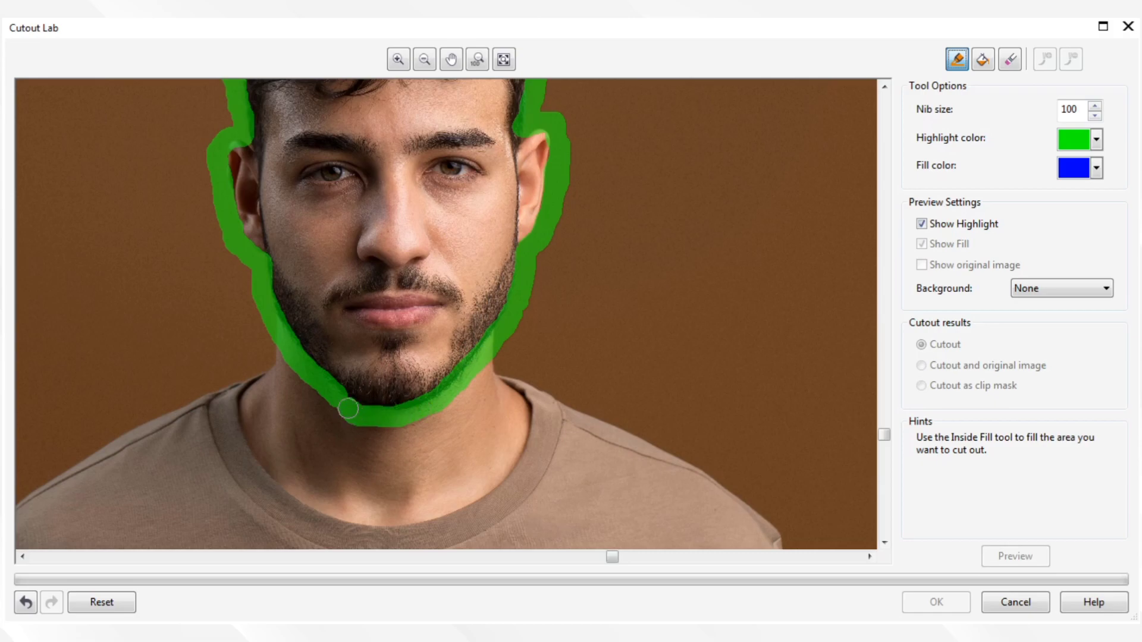
# Step: Fill the inside of the outlined head with the Inside Fill tool and accept the cutout
pyautogui.click(983, 60)
pyautogui.click(472, 235)
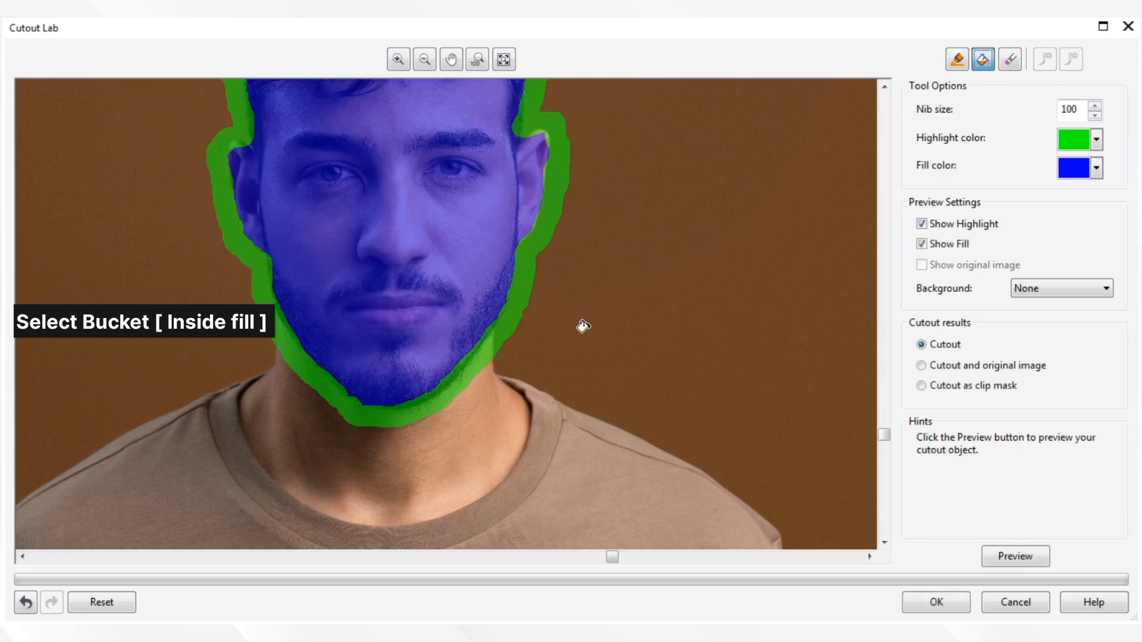
pyautogui.click(947, 606)
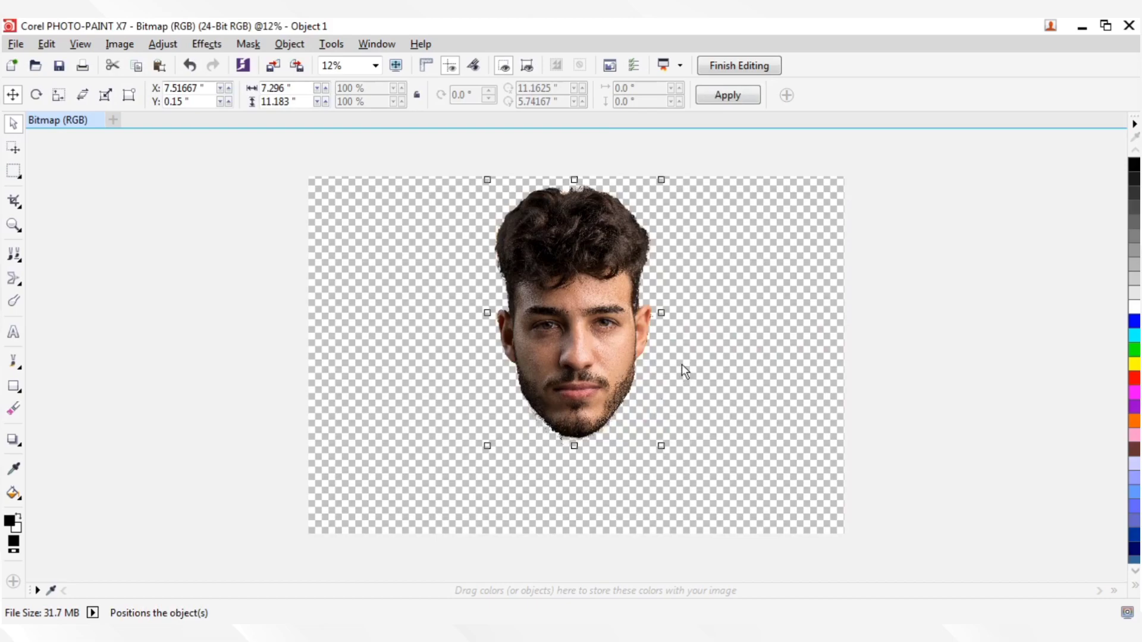
# Step: Apply the head cutout, close Corel PHOTO-PAINT and save the changes to return to CorelDRAW
pyautogui.click(729, 97)
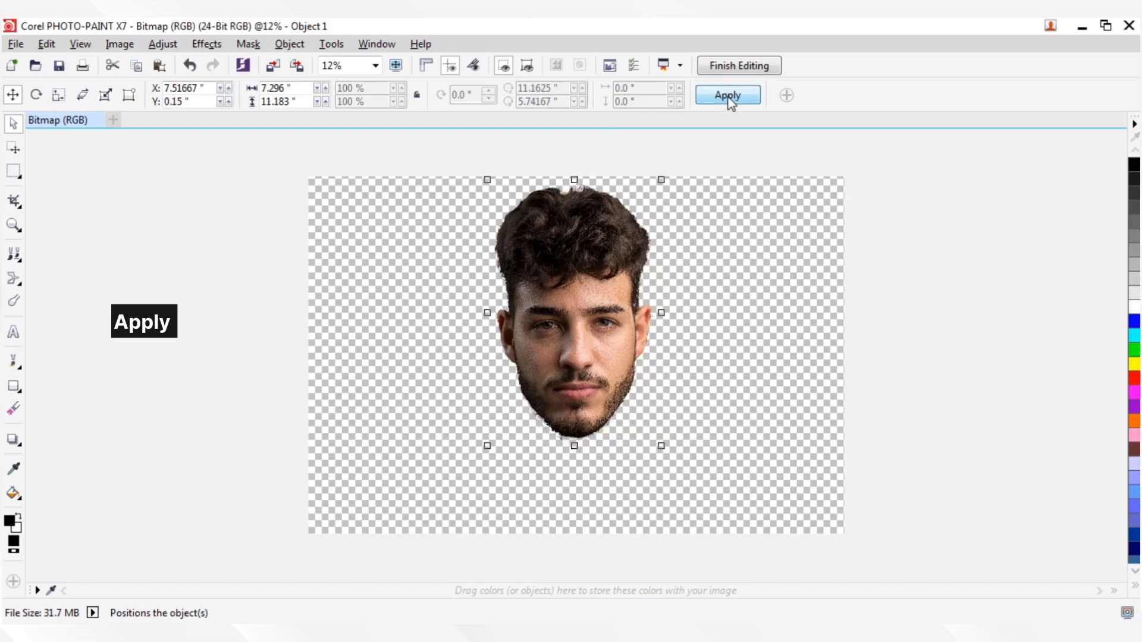
pyautogui.click(1129, 25)
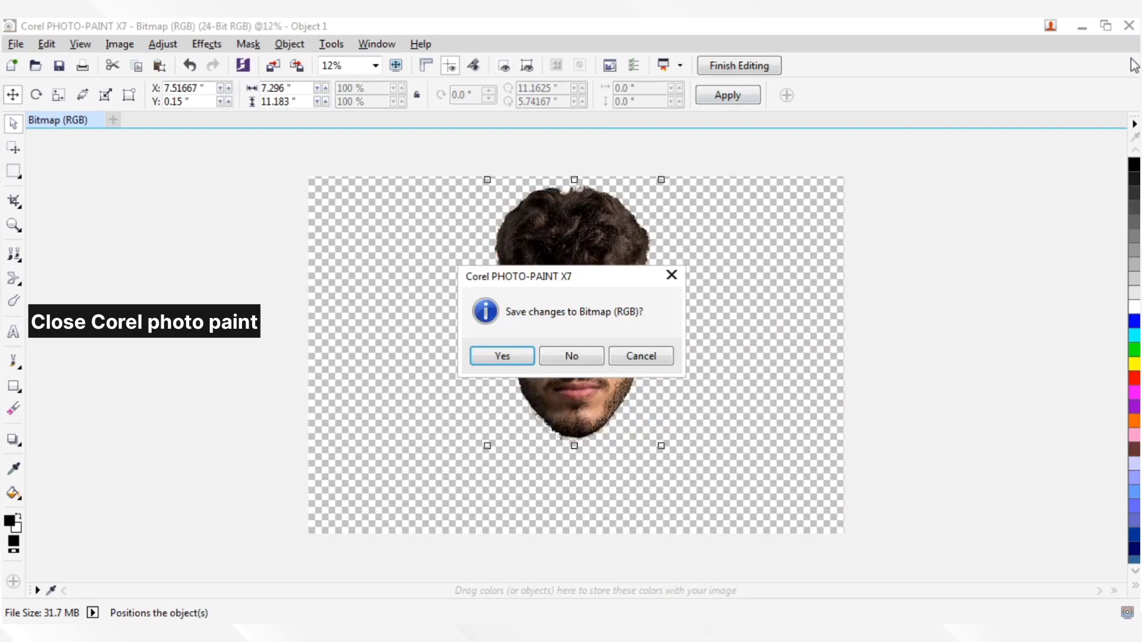
pyautogui.click(516, 357)
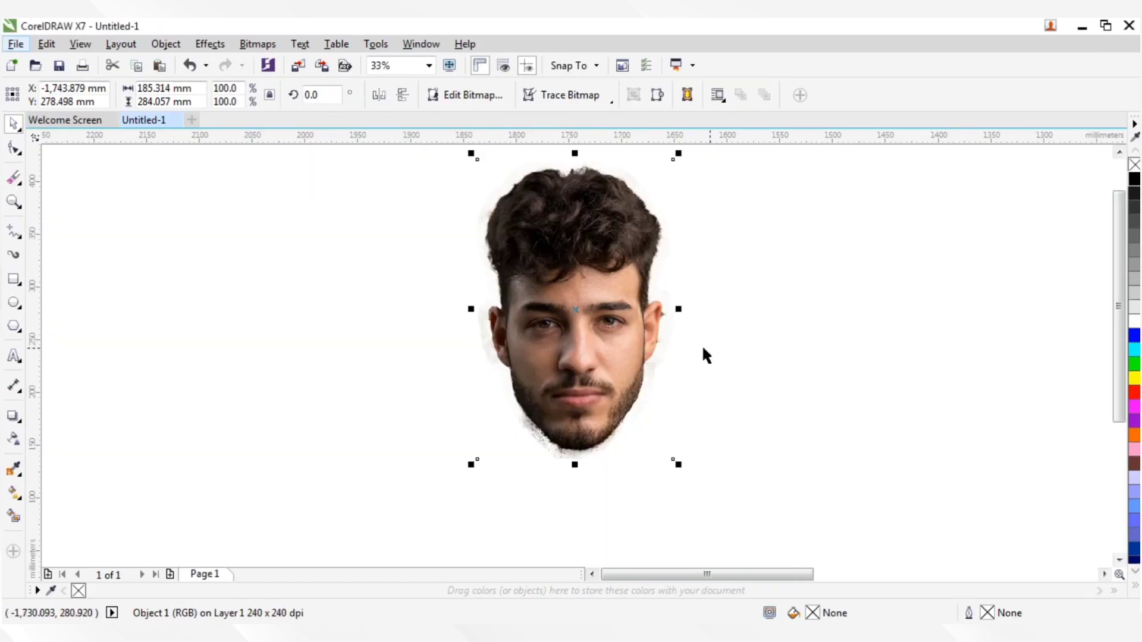
# Step: Move the head cutout slightly down, resize it to about 171 by 262 mm and deselect it
pyautogui.click(511, 340)
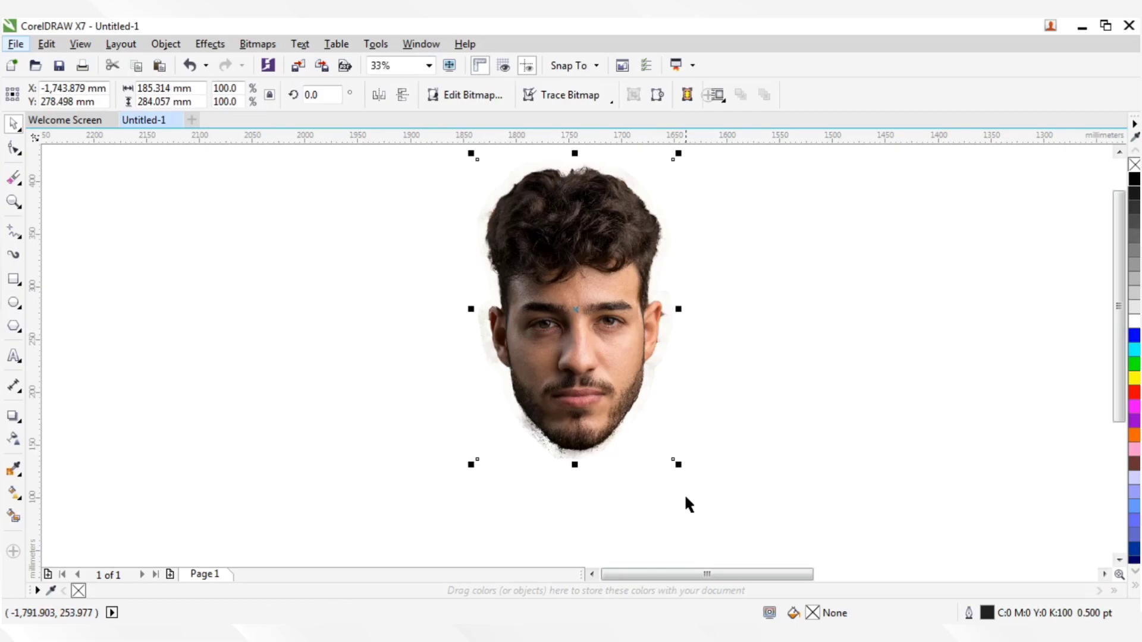
pyautogui.moveTo(681, 464); pyautogui.dragTo(703, 500)
pyautogui.moveTo(591, 352); pyautogui.dragTo(592, 385)
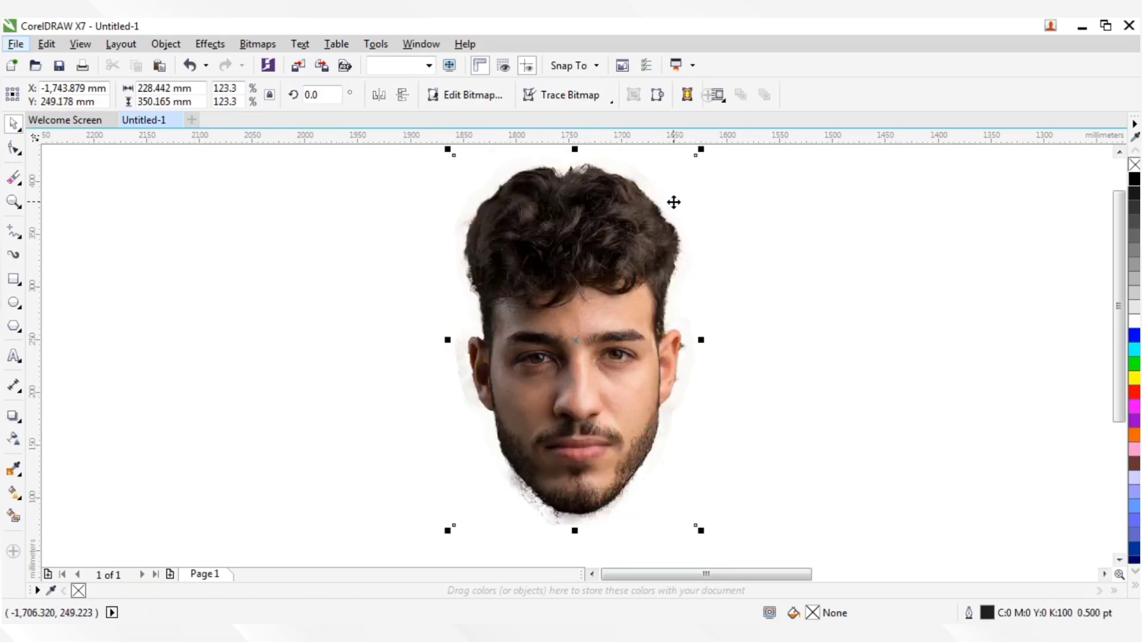
pyautogui.moveTo(700, 157); pyautogui.dragTo(672, 198)
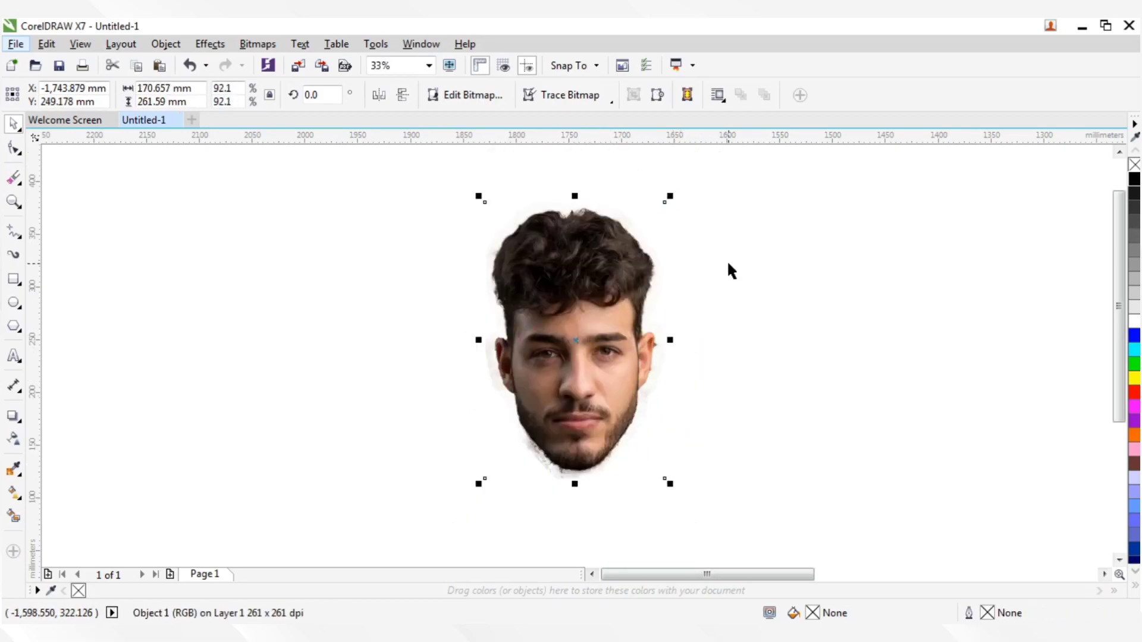
pyautogui.hotkey('shift', 'F2')
pyautogui.click(83, 356)
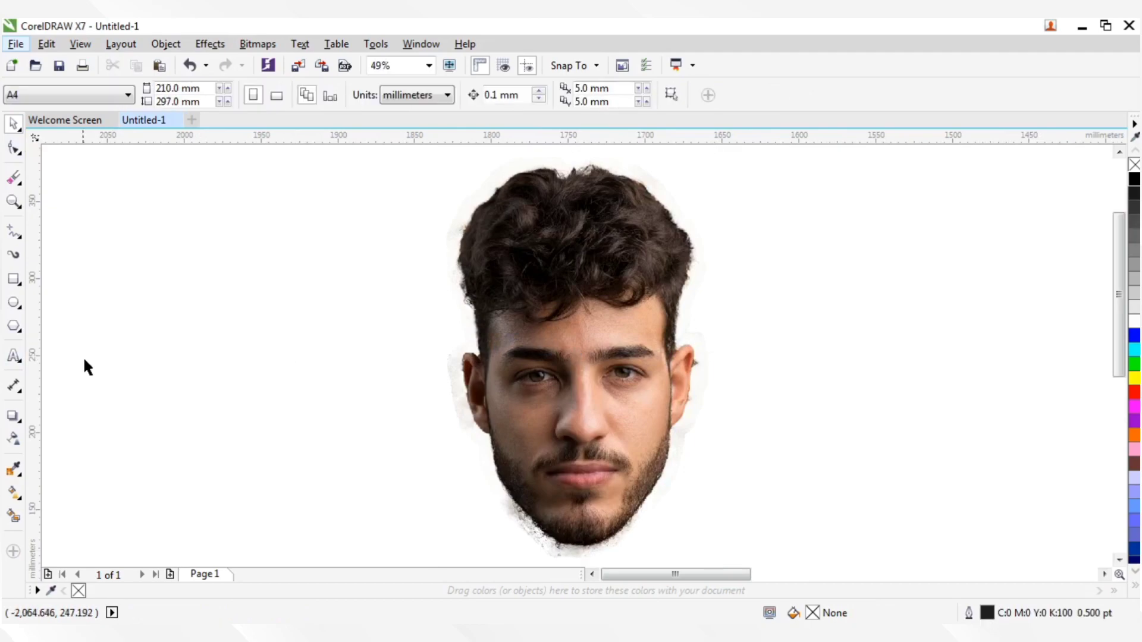
# Step: Add artistic text beside the head reading "My / Attitude / Depend / On Your / Behaviour / Than, / Don't / Show Me" on eight lines
pyautogui.click(13, 356)
pyautogui.click(326, 275)
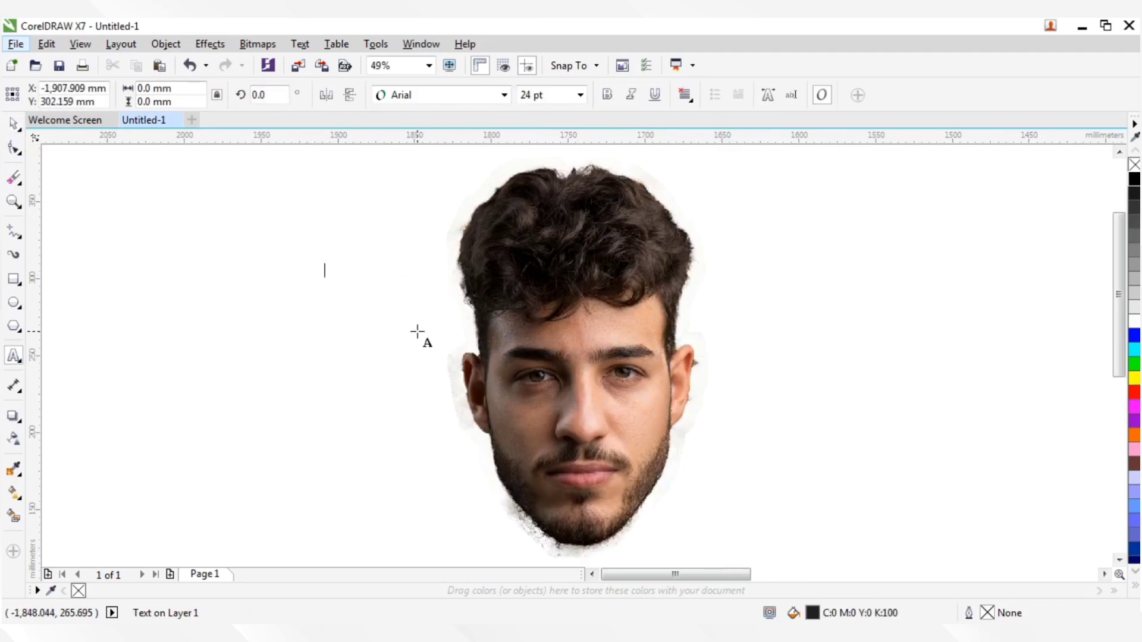
pyautogui.write('My')
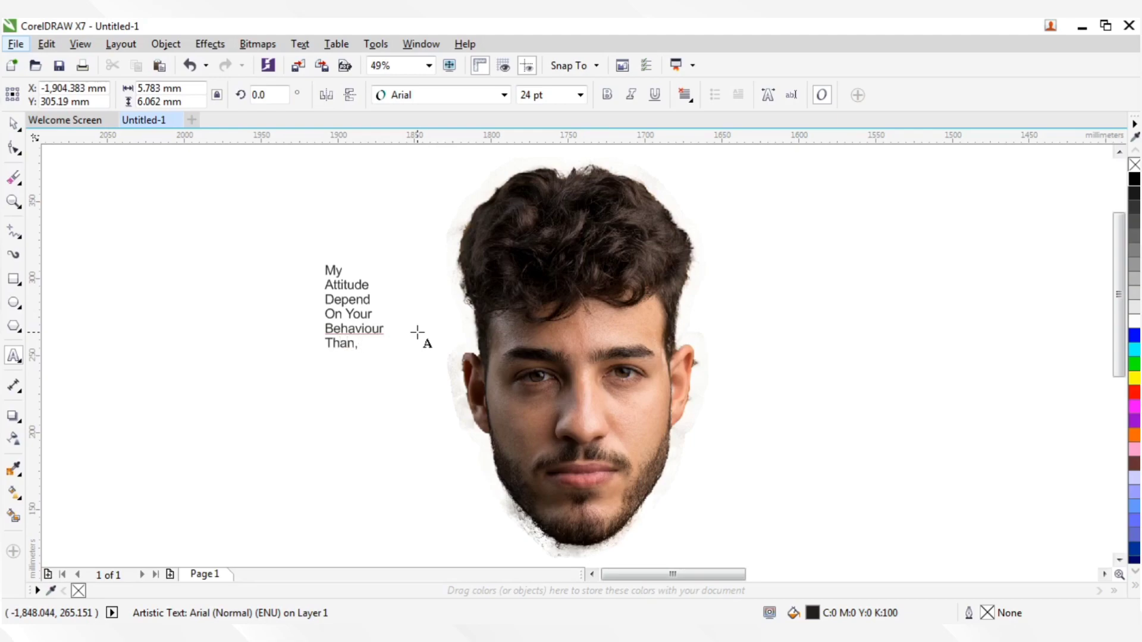
pyautogui.write('D')
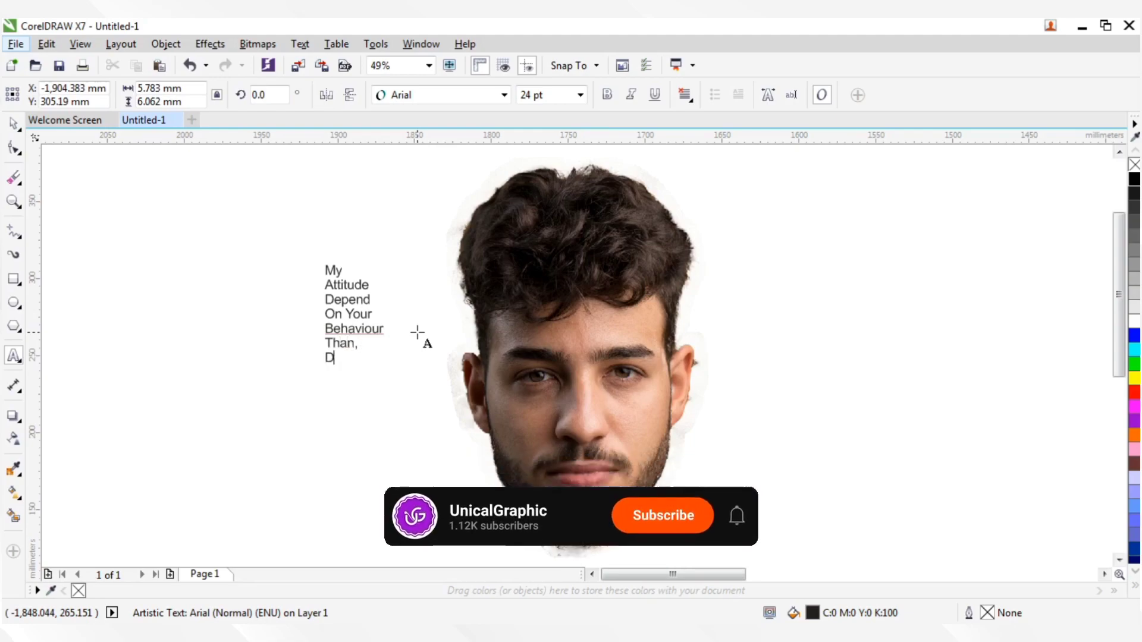
pyautogui.write("on't")
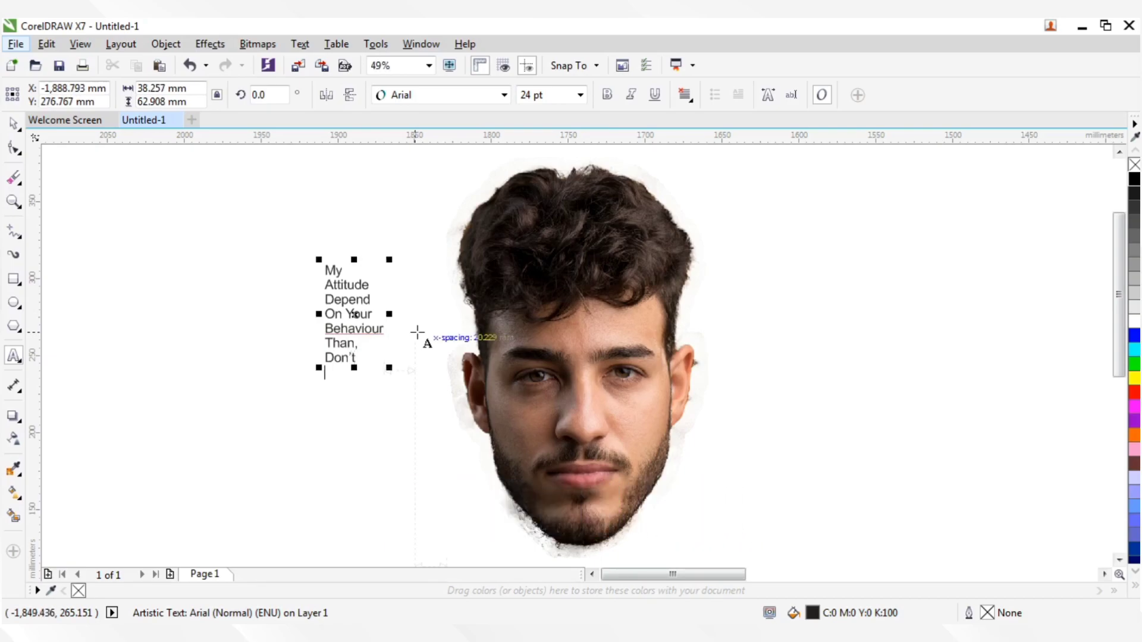
pyautogui.press('Return')
pyautogui.write('Show Me')
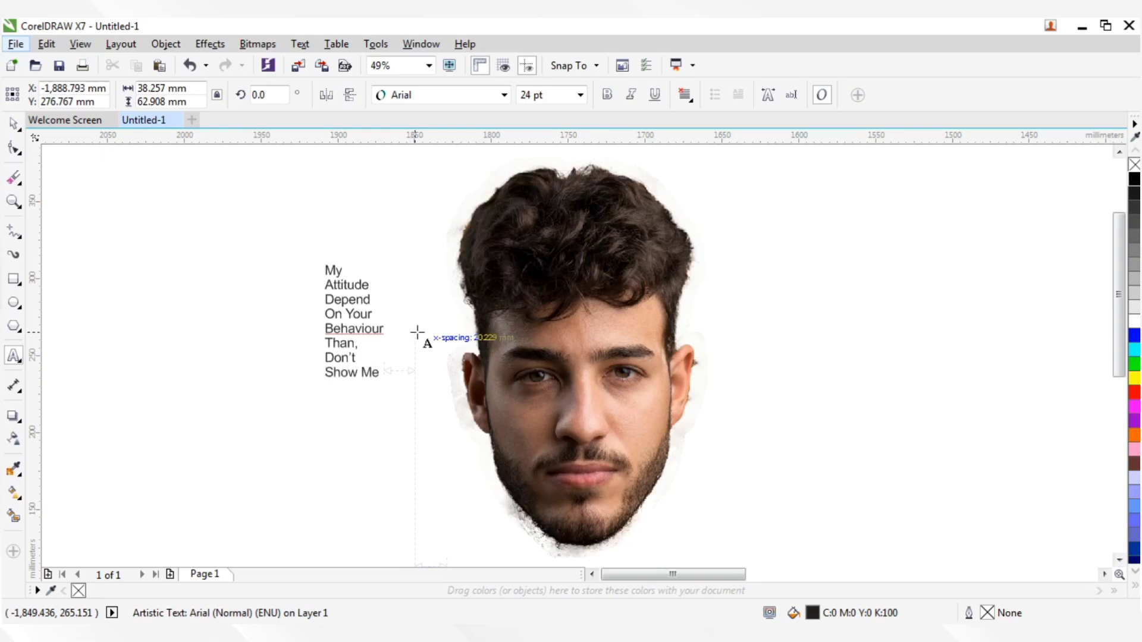
pyautogui.press('Escape')
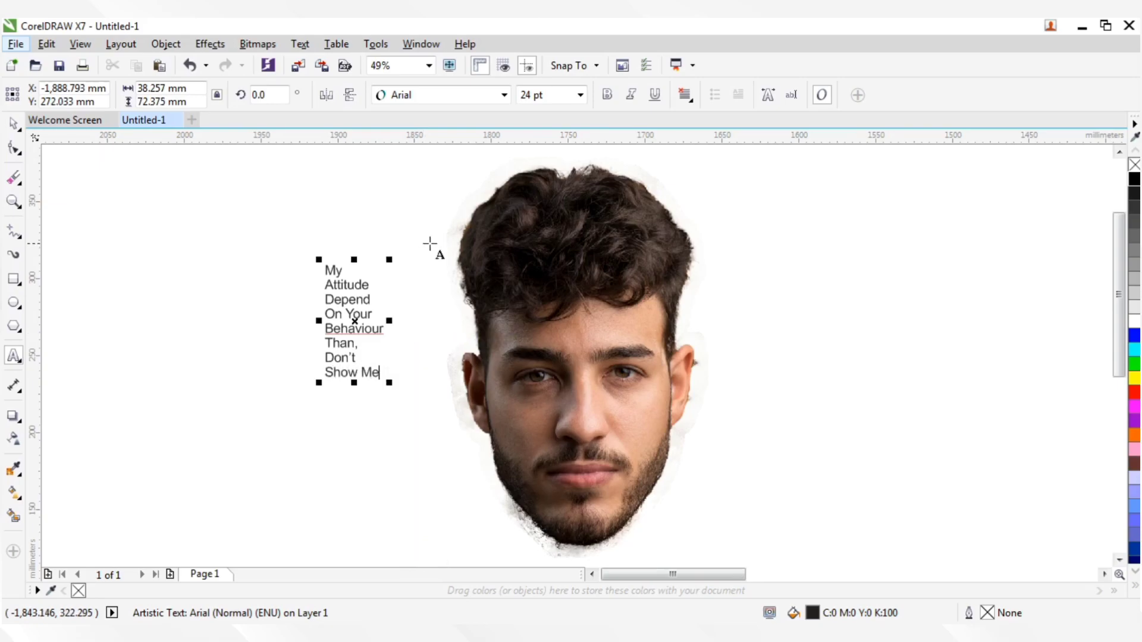
# Step: Select the quote text as an object and change its font to Impact
pyautogui.click(13, 123)
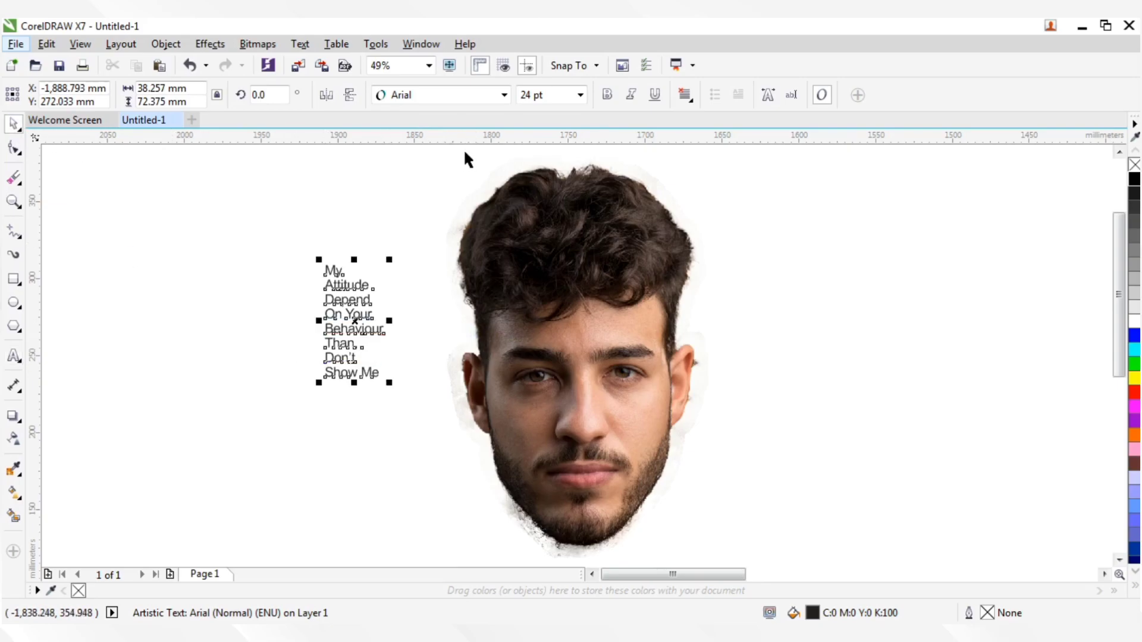
pyautogui.click(454, 94)
pyautogui.click(434, 140)
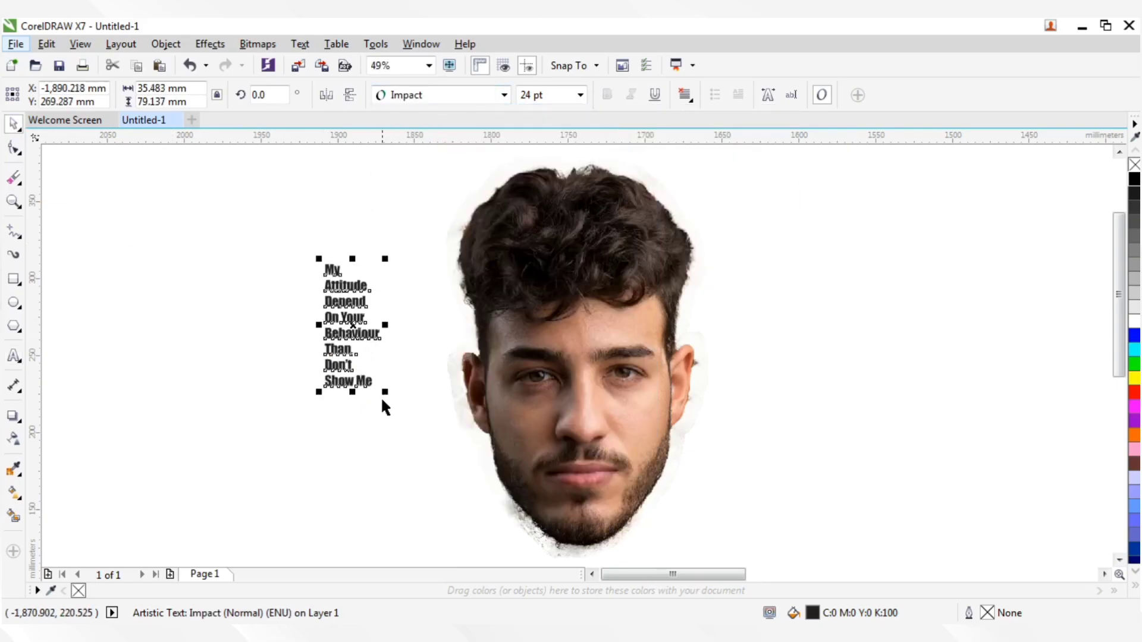
# Step: Enlarge the quote text to about 49.6 pt and move it over the right half of the face
pyautogui.moveTo(385, 393); pyautogui.dragTo(579, 510)
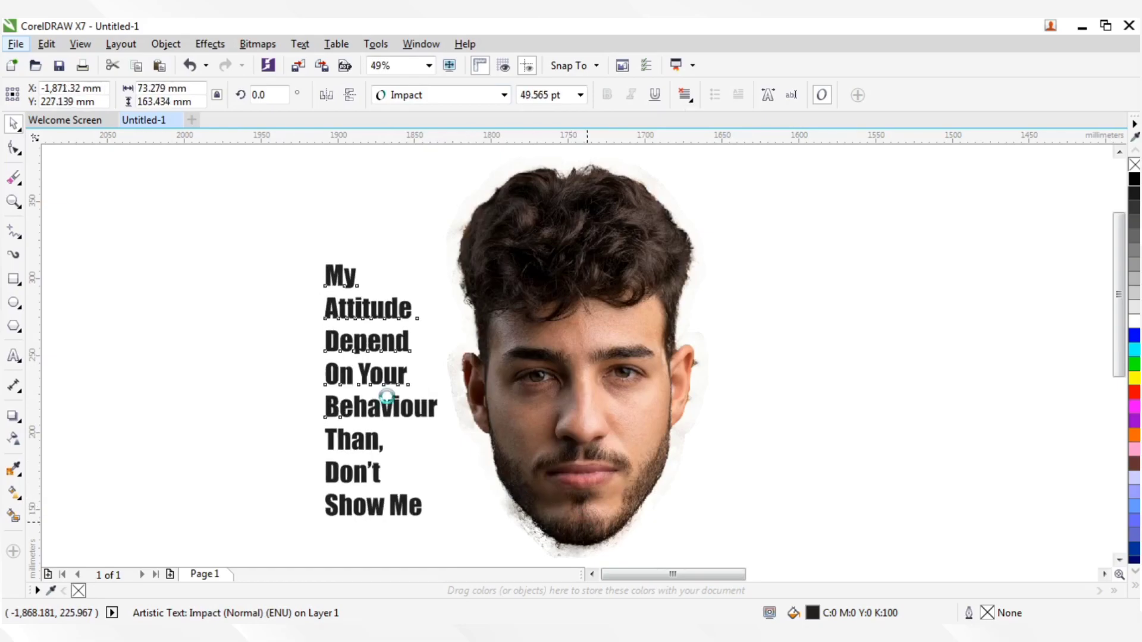
pyautogui.moveTo(369, 404); pyautogui.dragTo(632, 313)
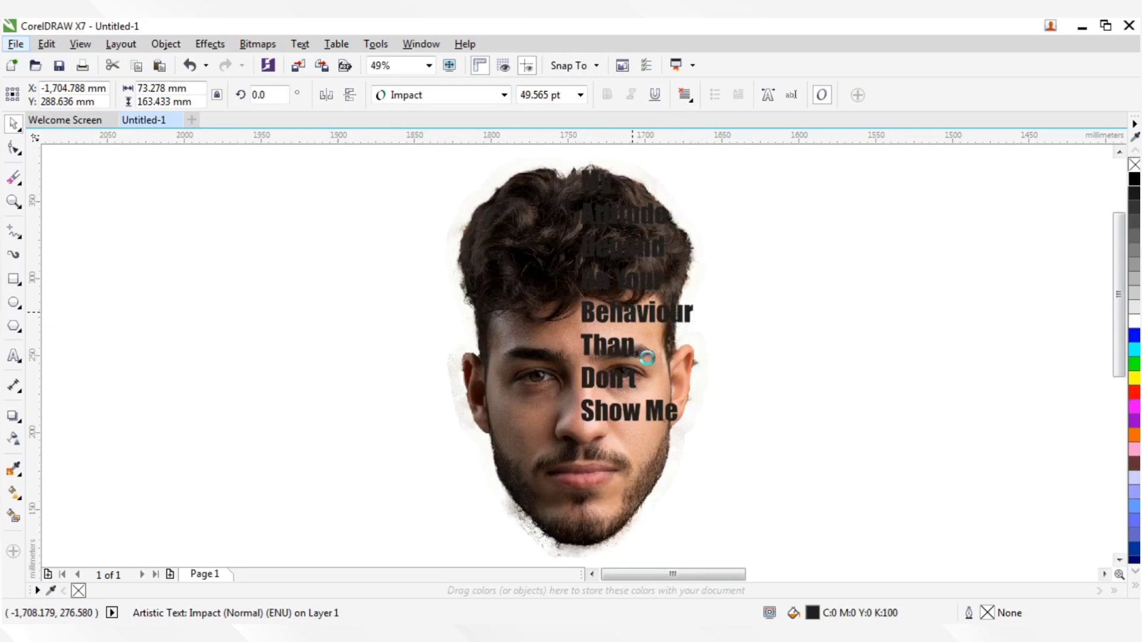
# Step: Tighten the line spacing of the quote text, enlarge it to about 83 pt to span the face's height, and deselect it
pyautogui.click(13, 149)
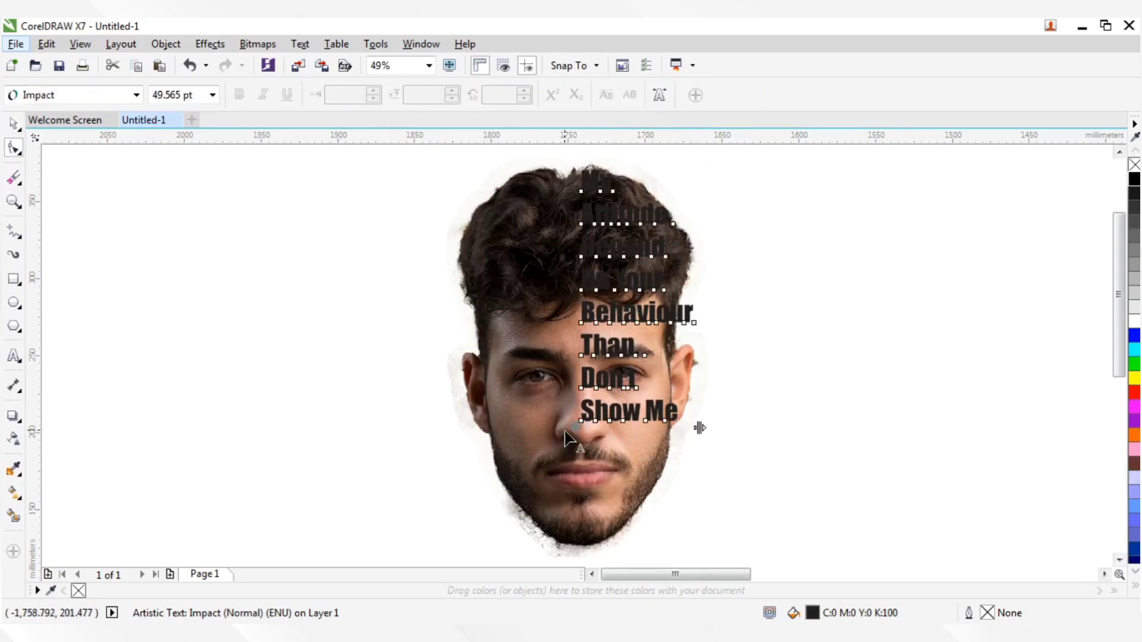
pyautogui.moveTo(576, 427); pyautogui.dragTo(581, 378)
pyautogui.press('space')
pyautogui.moveTo(700, 394); pyautogui.dragTo(781, 420)
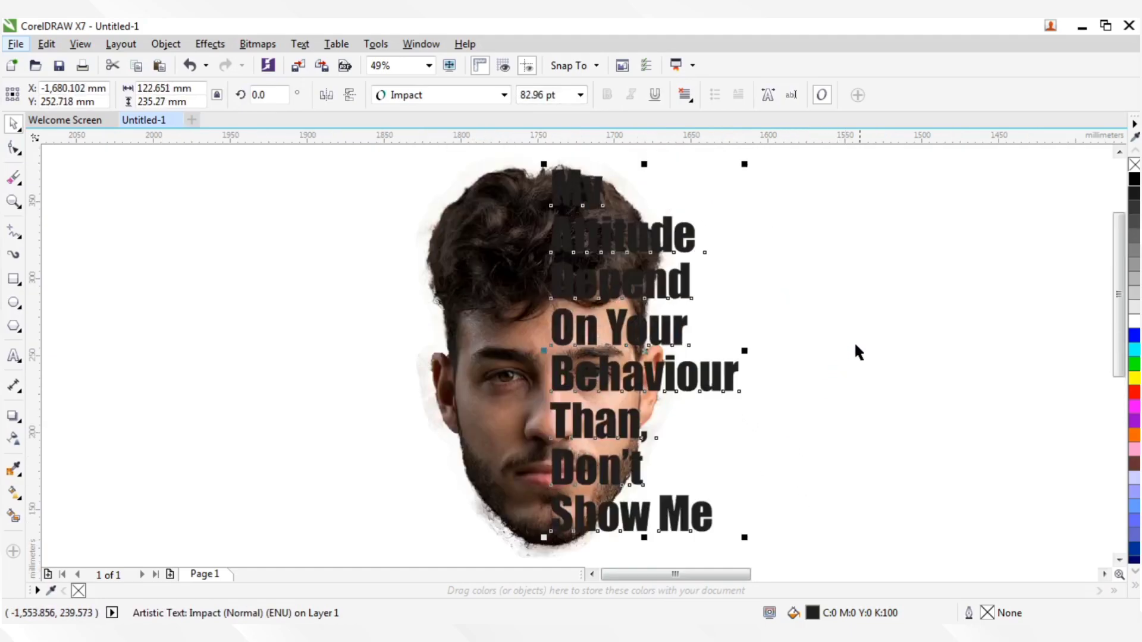
pyautogui.click(865, 319)
# Step: Copy the head cutout to the clipboard and place the original inside the quote text as a PowerClip
pyautogui.click(486, 354)
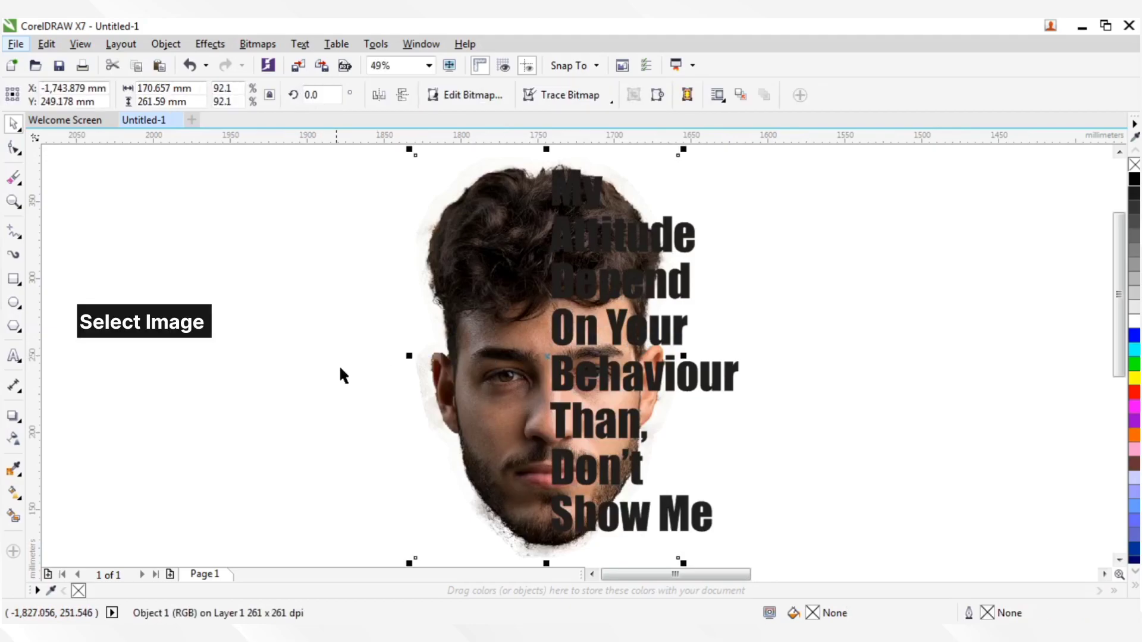
pyautogui.click(46, 44)
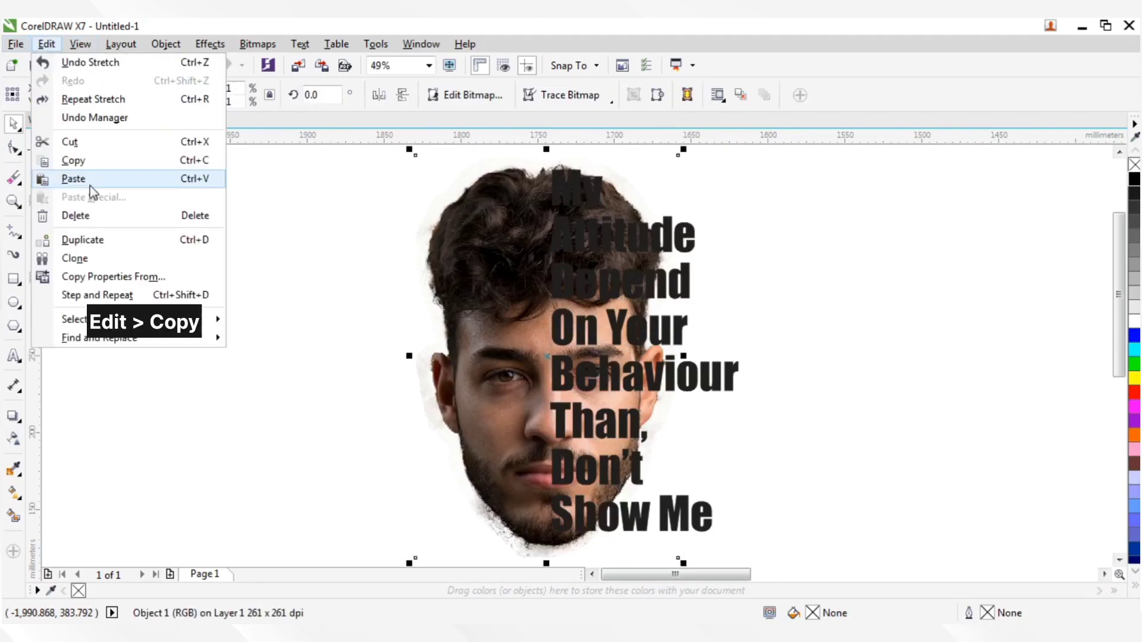
pyautogui.click(92, 163)
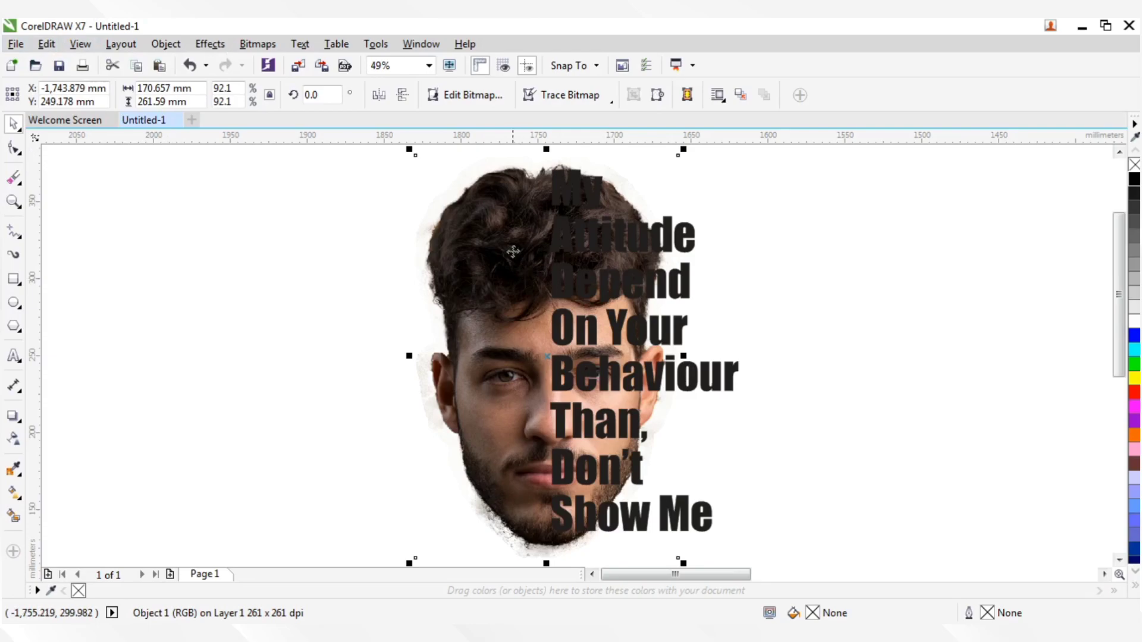
pyautogui.rightClick(510, 156)
pyautogui.click(562, 164)
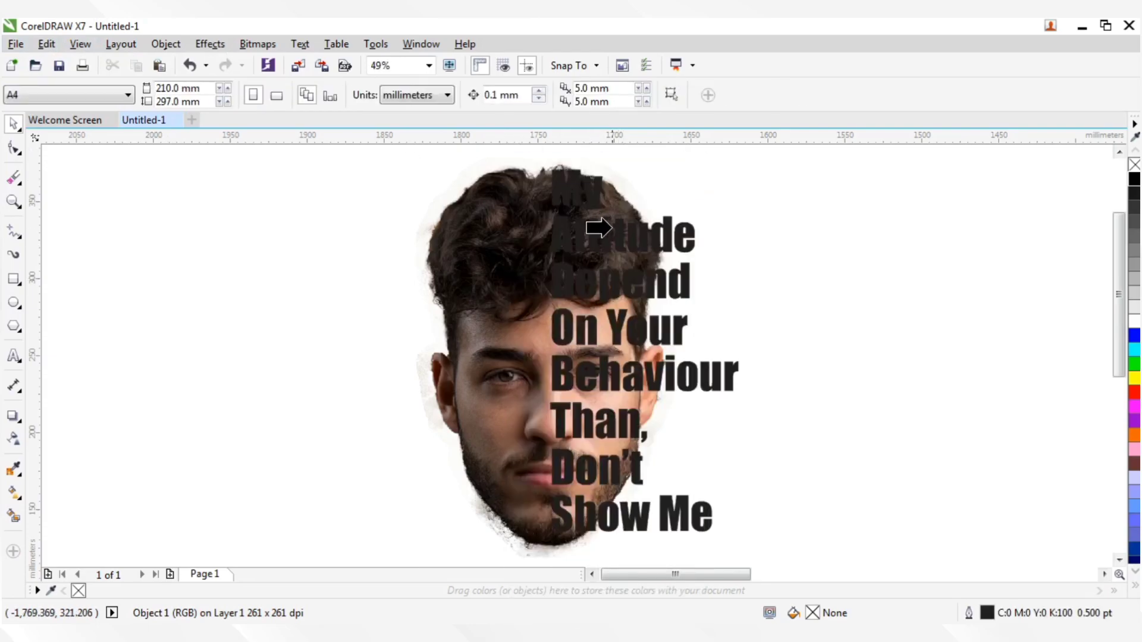
pyautogui.click(593, 230)
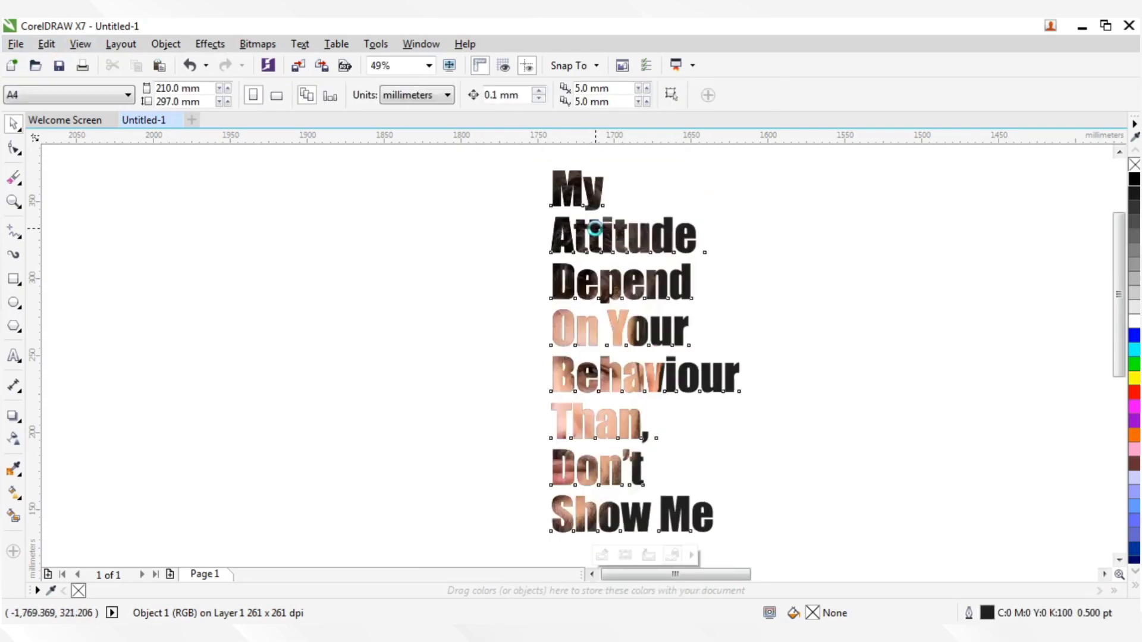
# Step: Paste the copied head cutout in place and order it back by one level
pyautogui.click(47, 47)
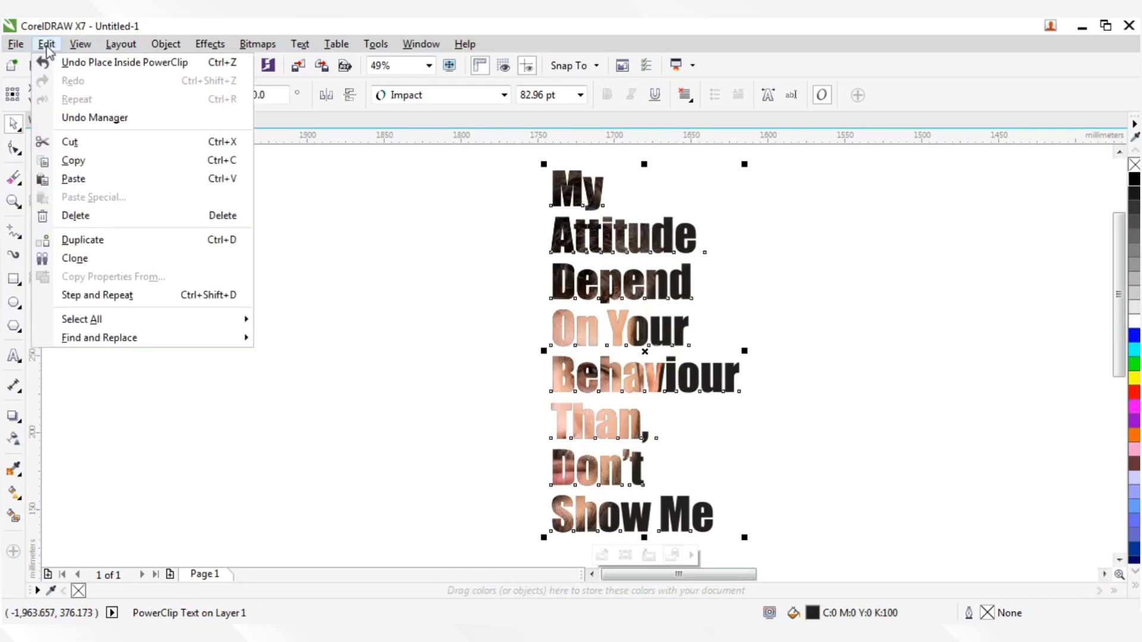
pyautogui.click(83, 180)
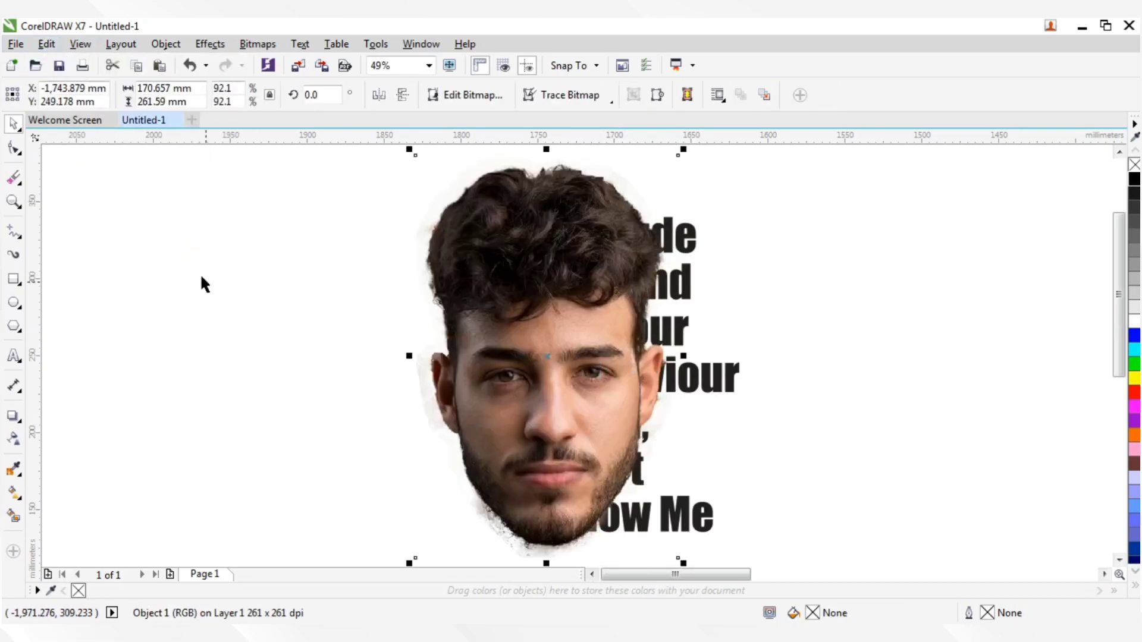
pyautogui.hotkey('ctrl', 'pagedown')
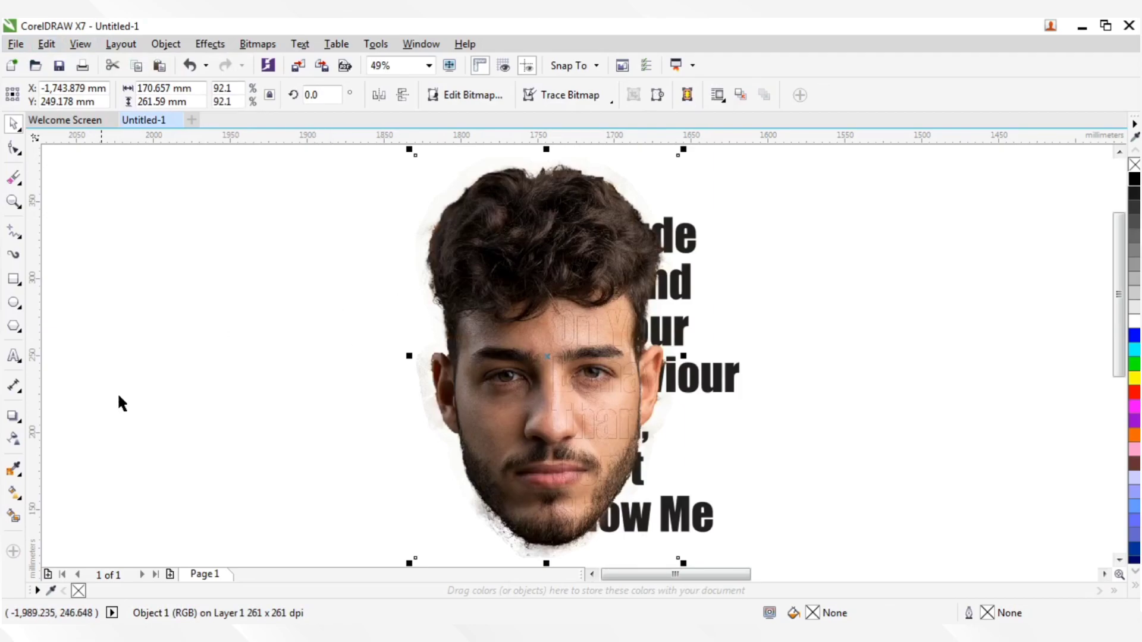
# Step: Crop the pasted head to its left half by moving its two right-hand nodes to the face's centre line
pyautogui.click(13, 416)
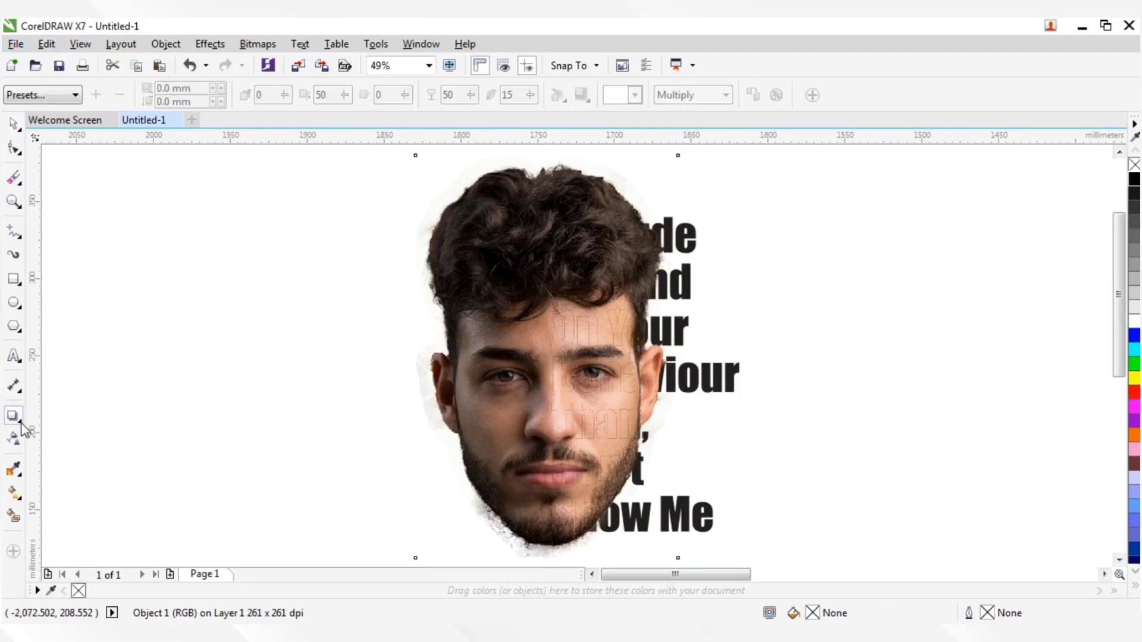
pyautogui.click(22, 424)
pyautogui.click(80, 487)
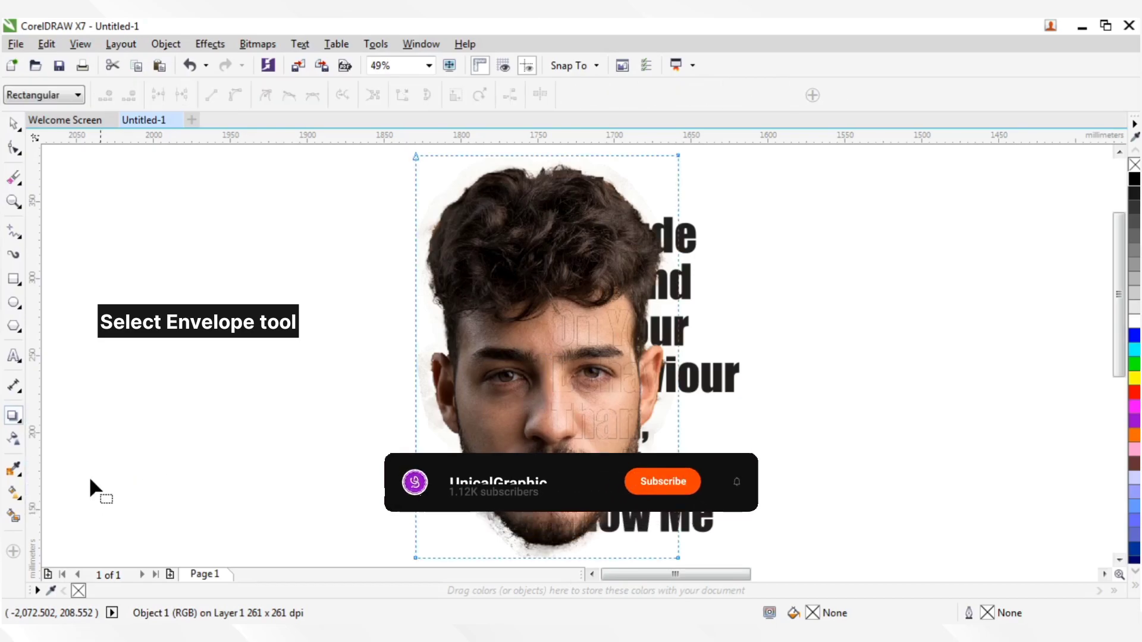
pyautogui.scroll(-2, 627, 150)
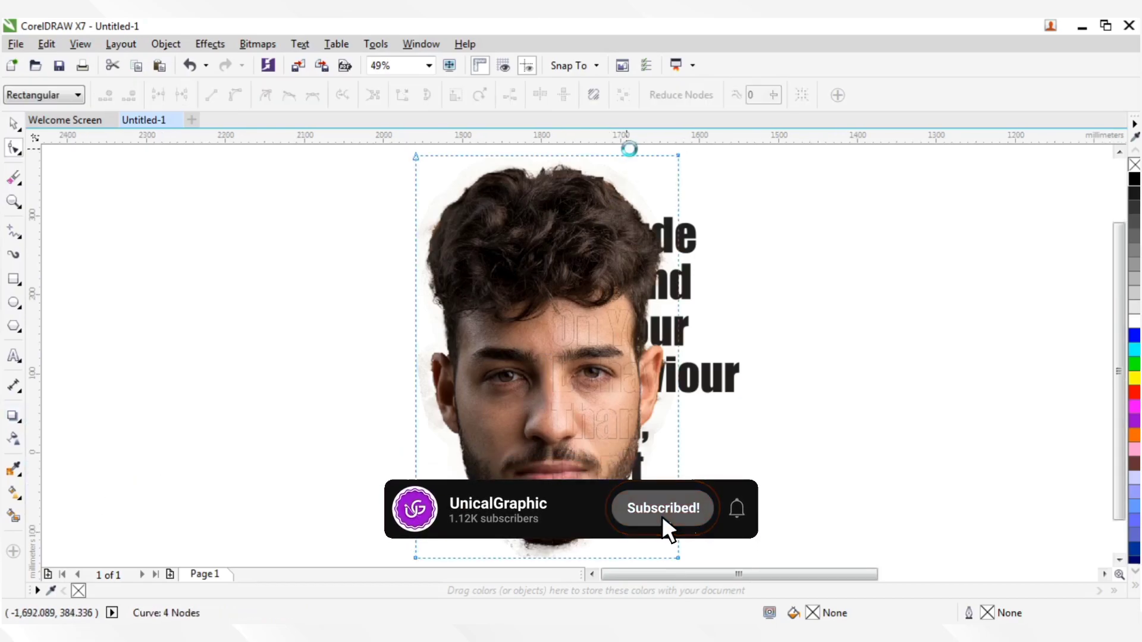
pyautogui.moveTo(727, 384); pyautogui.dragTo(625, 184)
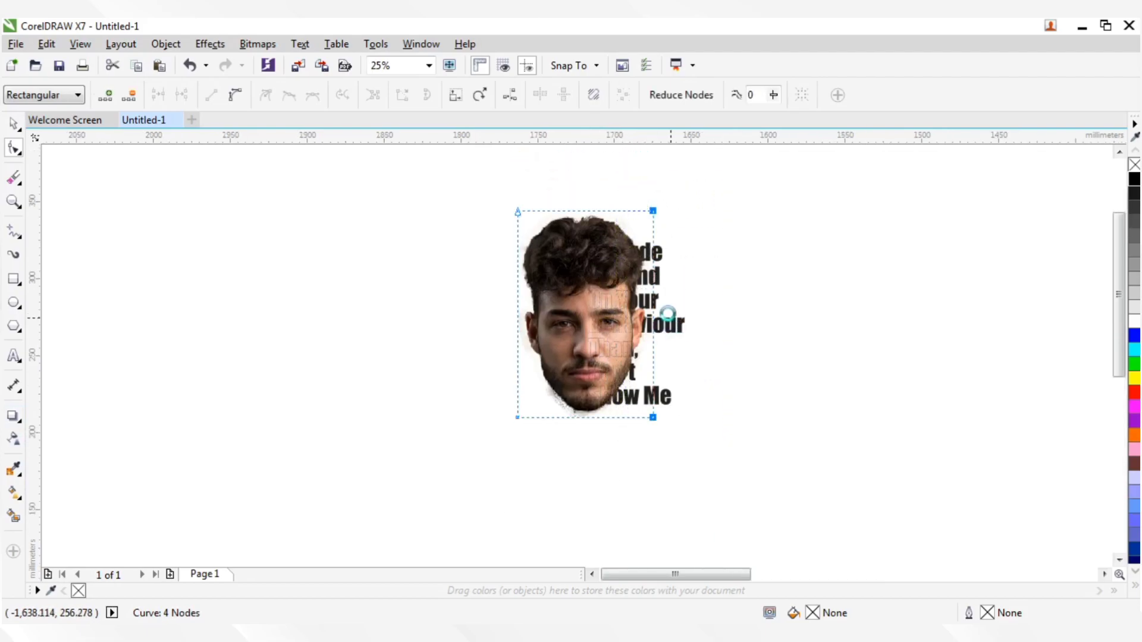
pyautogui.moveTo(677, 158); pyautogui.dragTo(547, 165)
pyautogui.press('space')
pyautogui.click(799, 265)
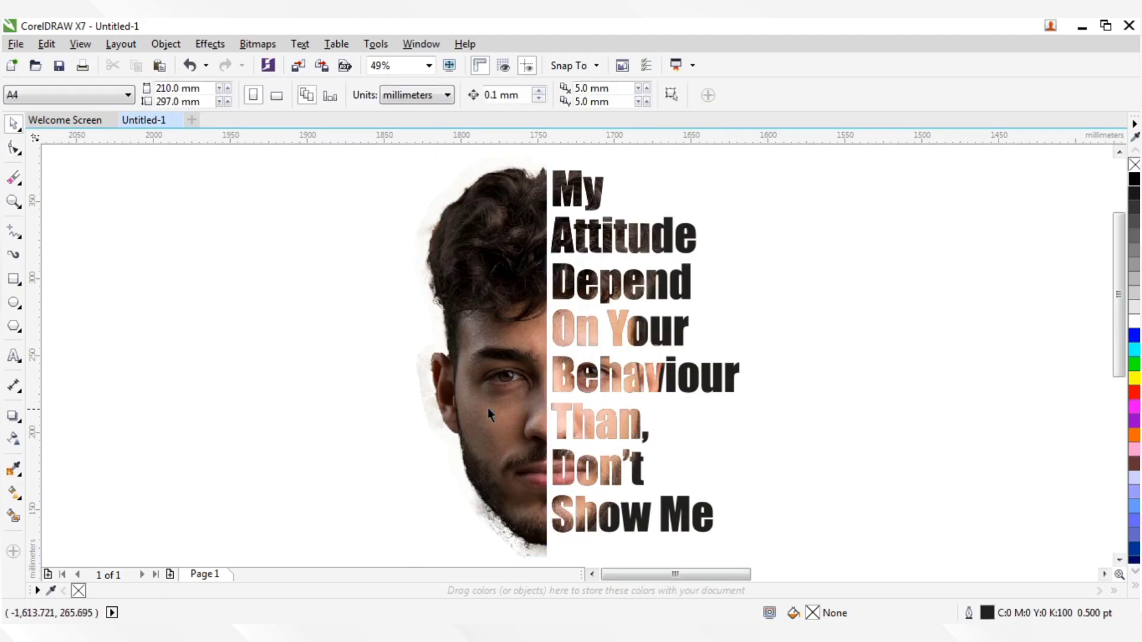
# Step: Draw a square of about 334 mm around the half face and the quote text
pyautogui.click(18, 279)
pyautogui.scroll(-2, 339, 262)
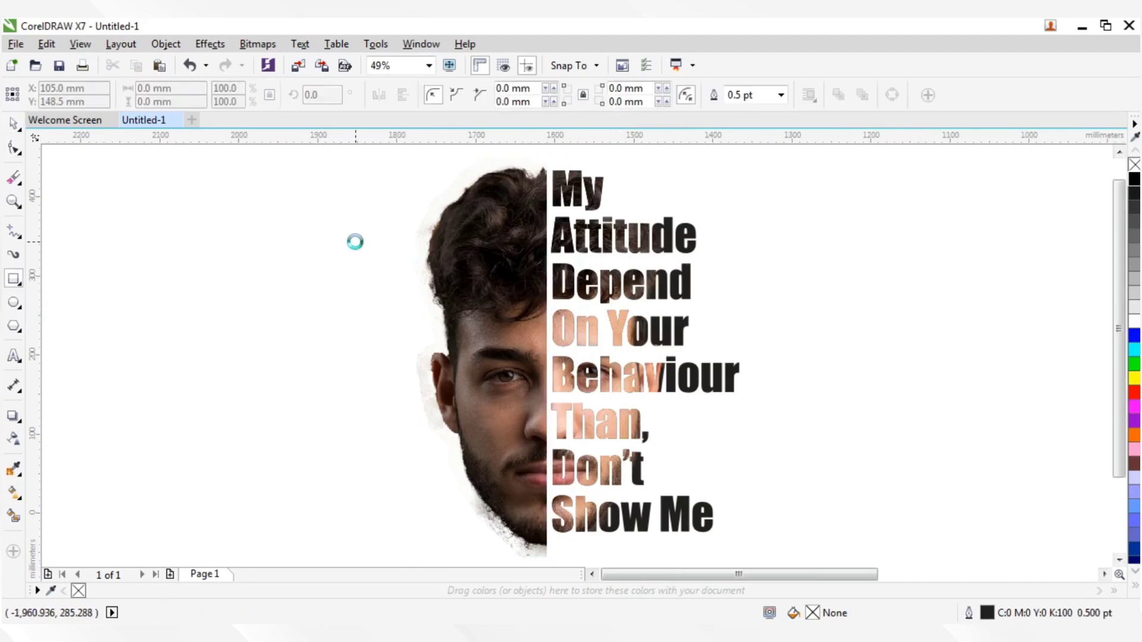
pyautogui.moveTo(317, 185); pyautogui.dragTo(582, 449)
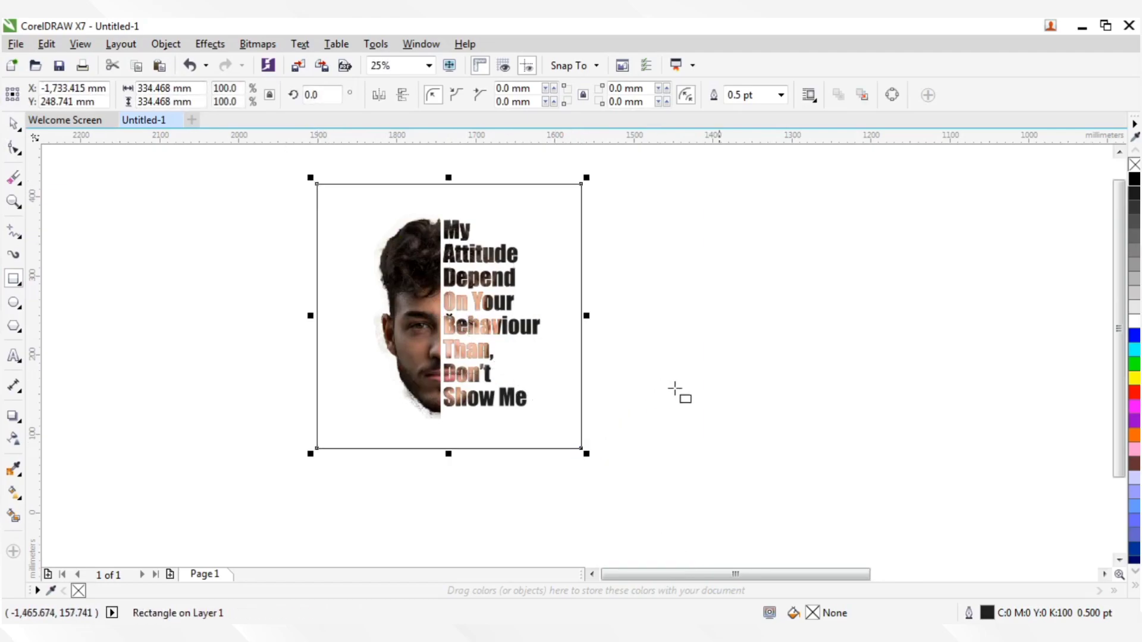
# Step: Fill the square with light grey (RGB 230, 230, 230), order it behind the artwork and remove its outline
pyautogui.click(1134, 308)
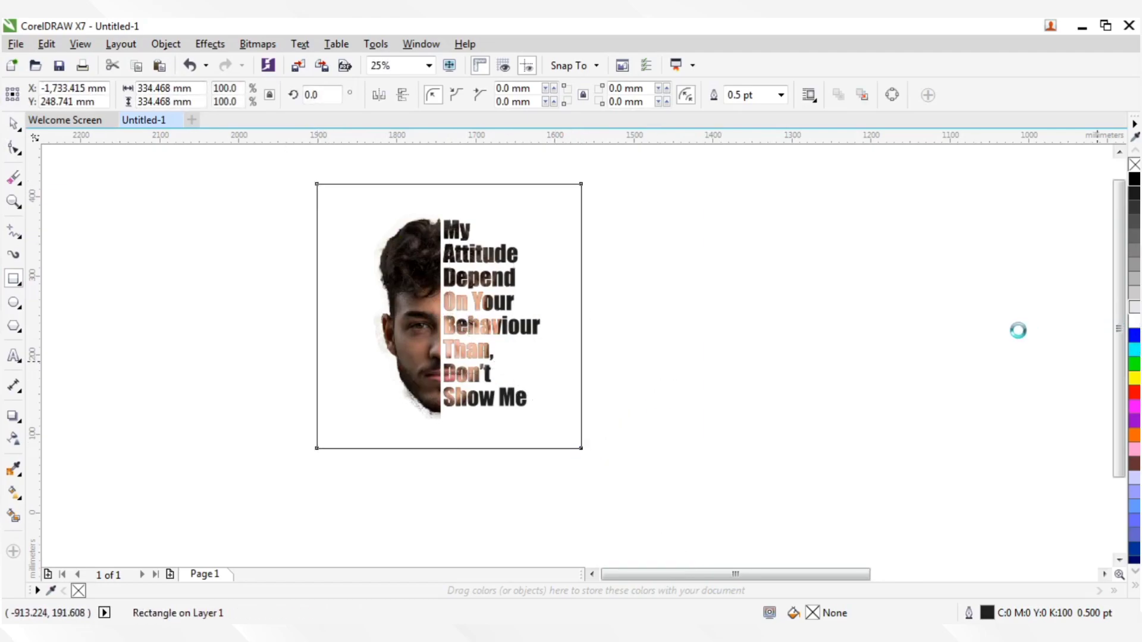
pyautogui.hotkey('ctrl', 'pagedown')
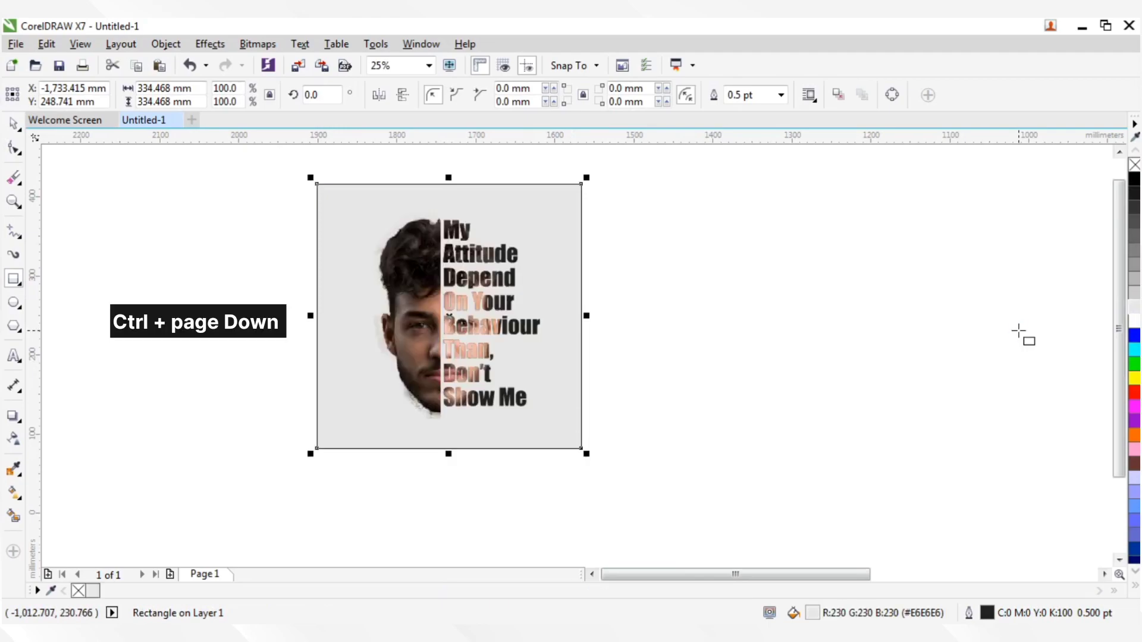
pyautogui.hotkey('shift', 'F2')
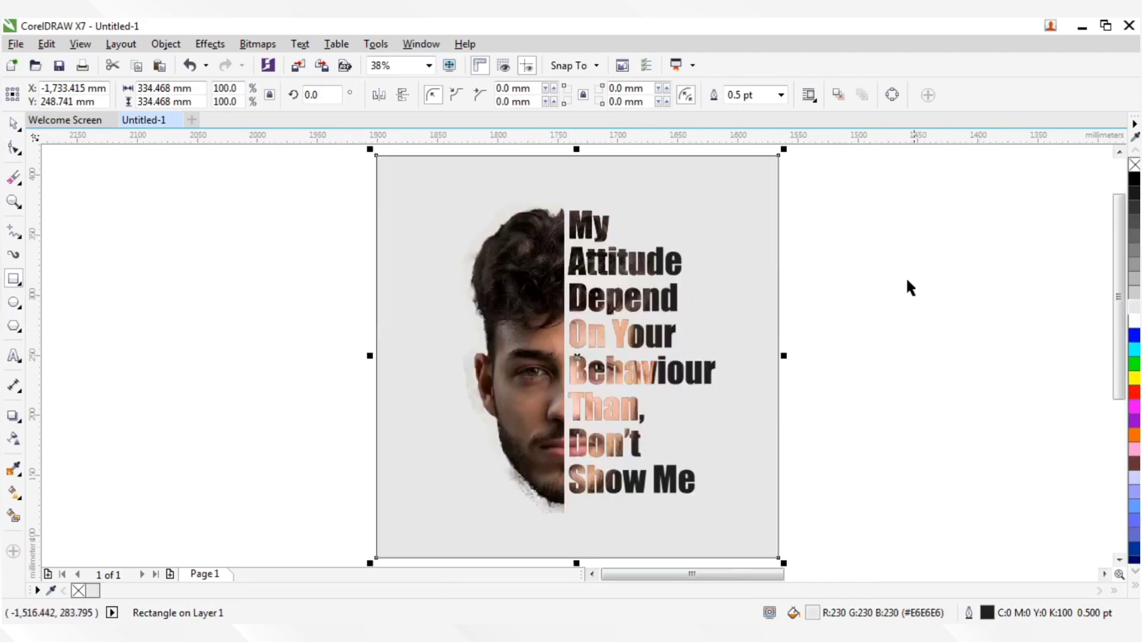
pyautogui.rightClick(1134, 165)
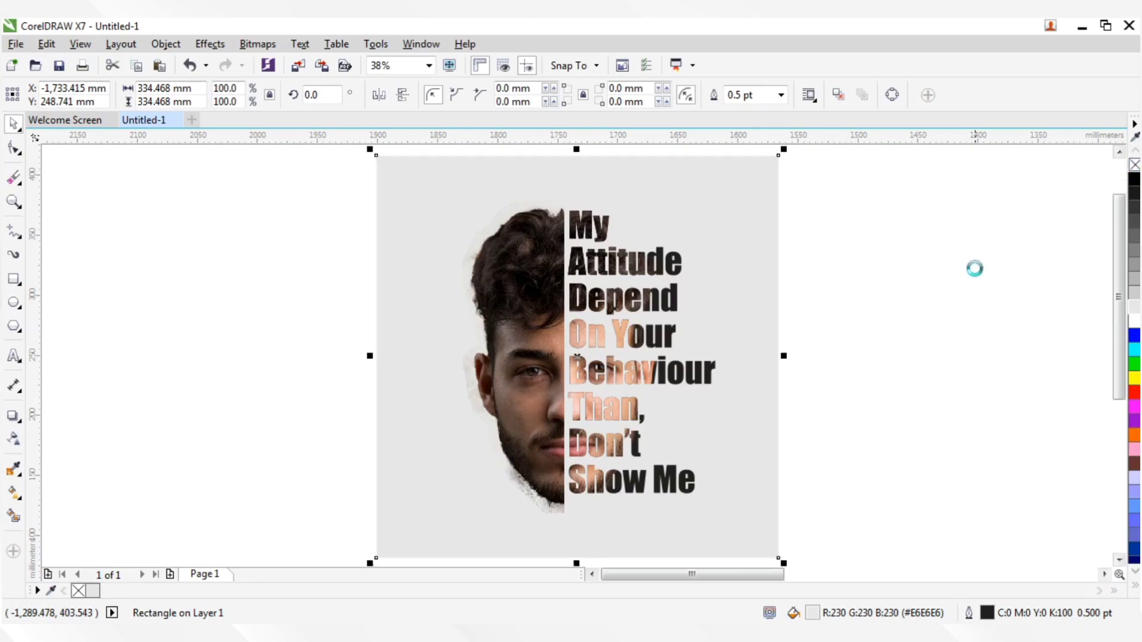
pyautogui.click(984, 275)
# Step: Draw a circle about 117 mm across beside the background square and give it a centred black-and-white elliptical fountain fill reaching its edge
pyautogui.click(14, 302)
pyautogui.moveTo(145, 262); pyautogui.dragTo(257, 398)
pyautogui.click(13, 493)
pyautogui.moveTo(200, 318); pyautogui.dragTo(274, 399)
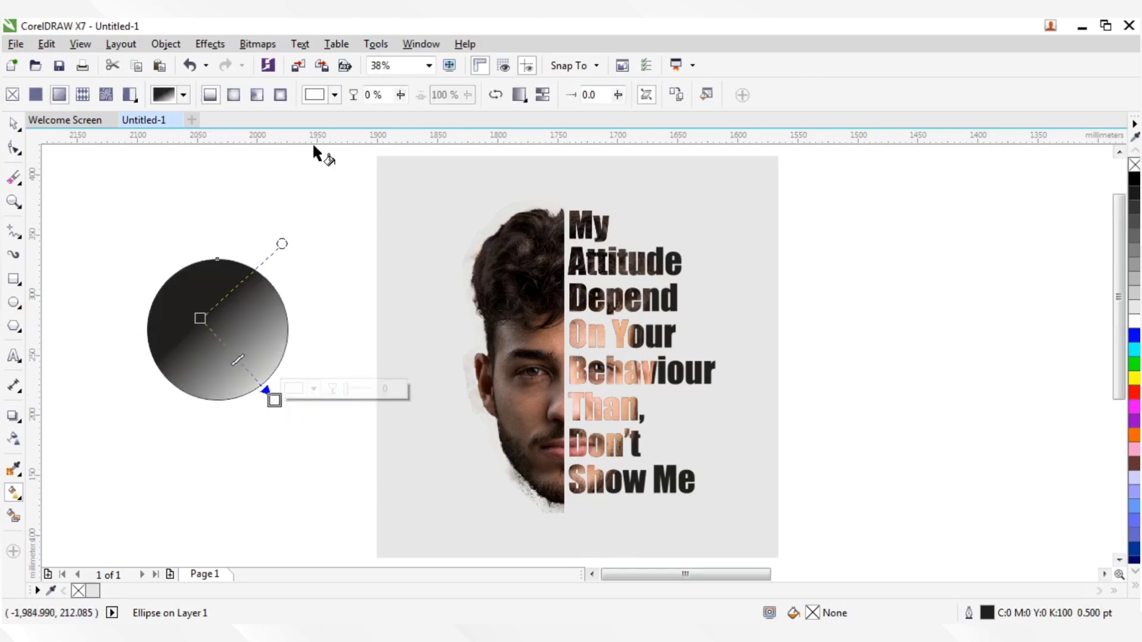
pyautogui.click(236, 97)
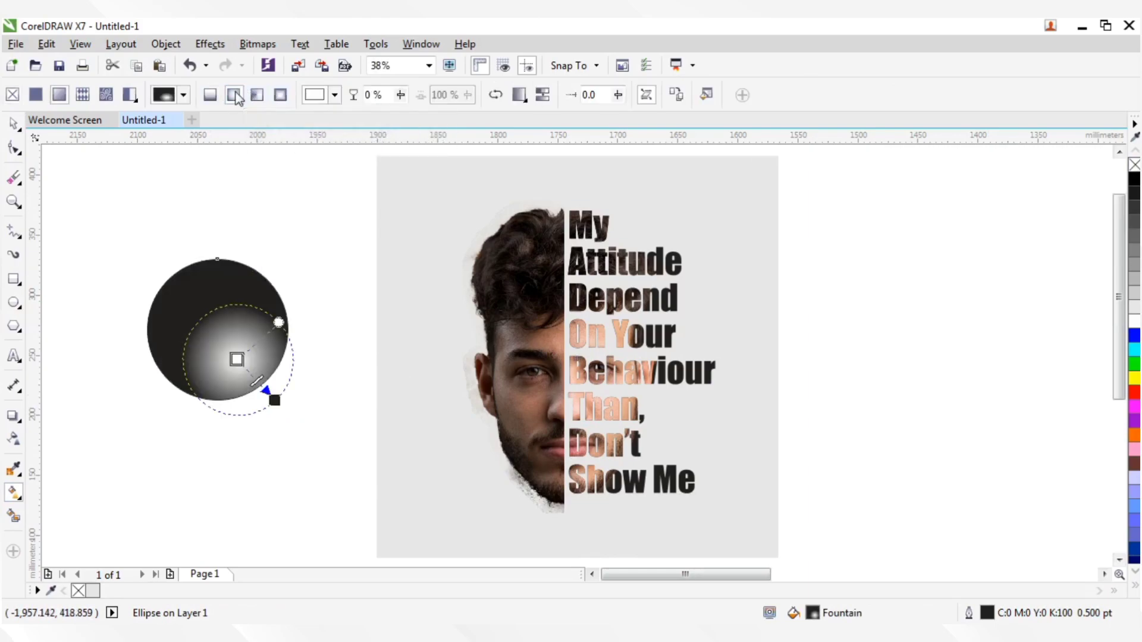
pyautogui.moveTo(239, 359); pyautogui.dragTo(217, 331)
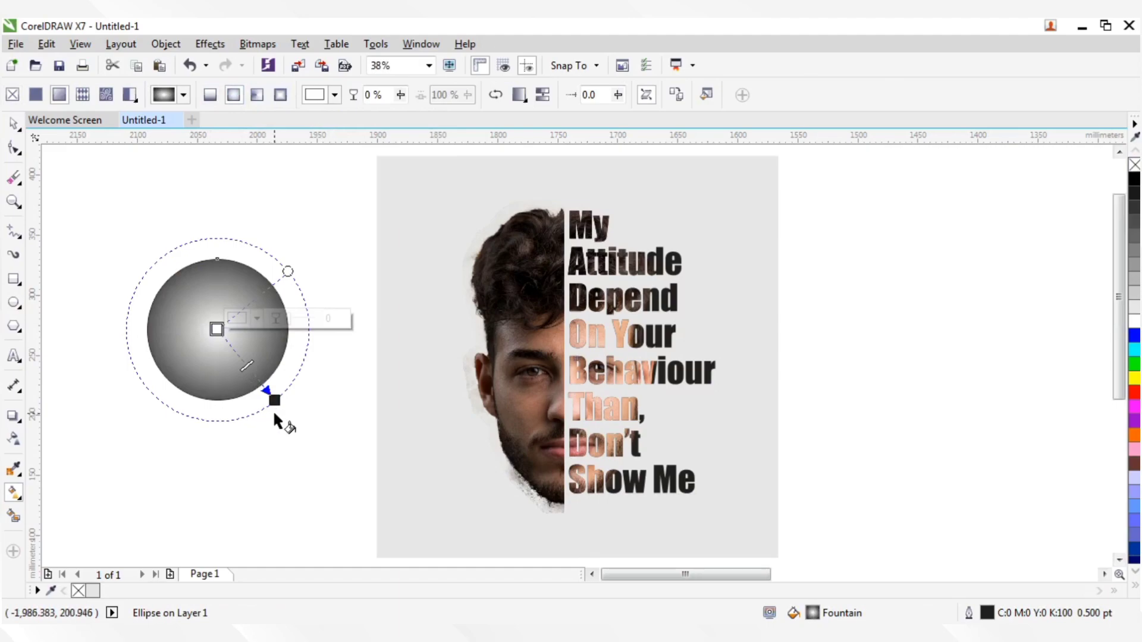
pyautogui.moveTo(274, 401); pyautogui.dragTo(266, 379)
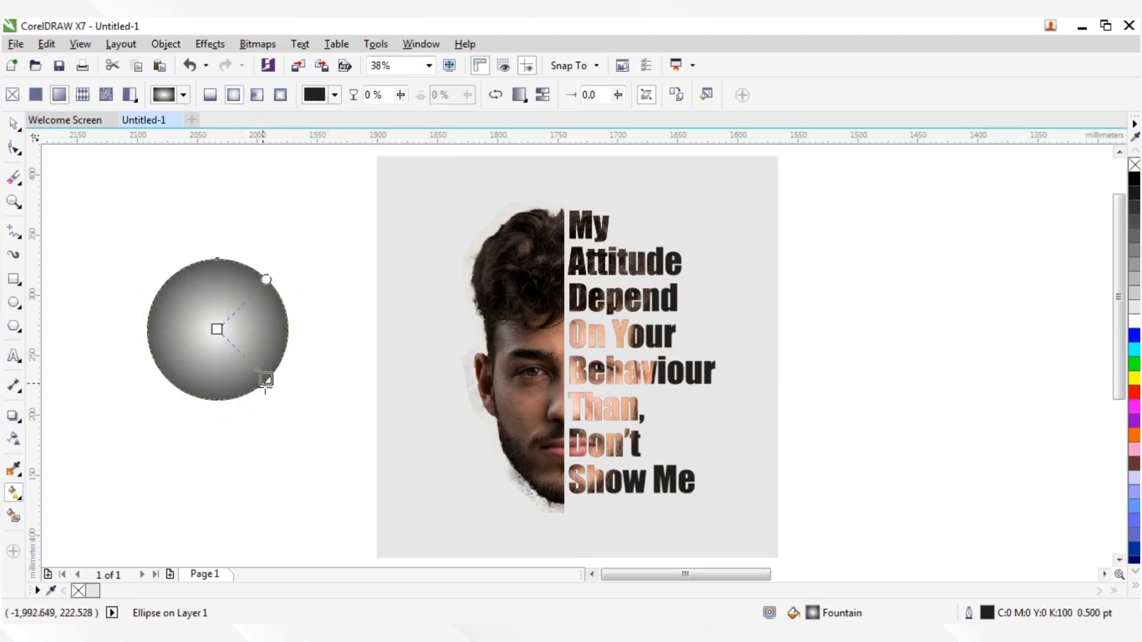
# Step: Reverse the circle's fountain fill to a black centre and set the outer white node's transparency to 100%
pyautogui.click(495, 95)
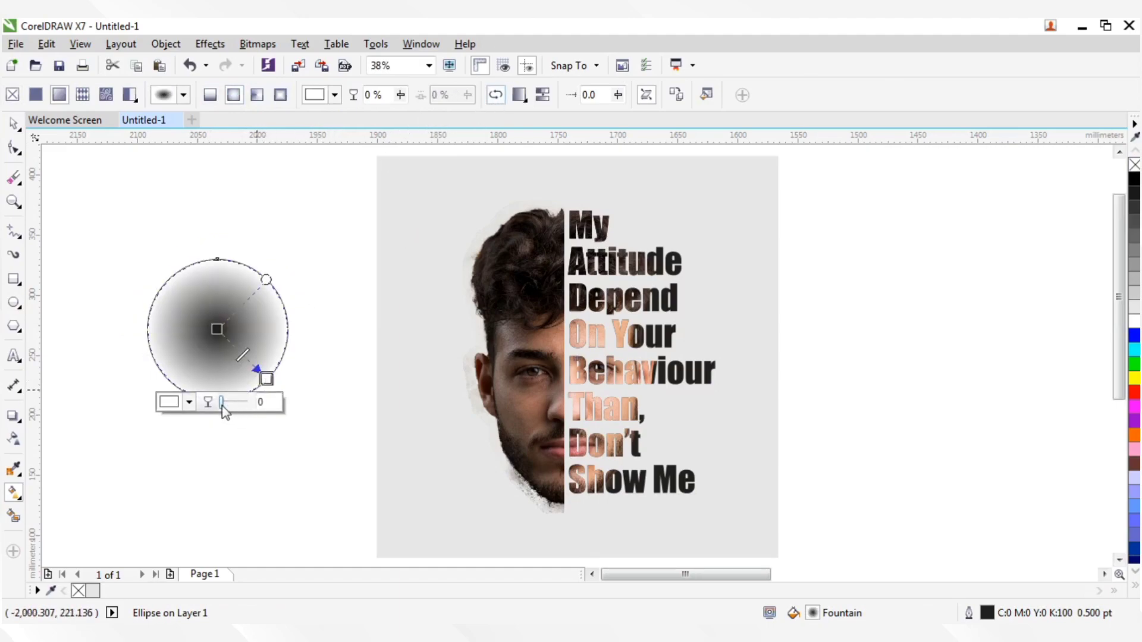
pyautogui.moveTo(222, 402); pyautogui.dragTo(253, 406)
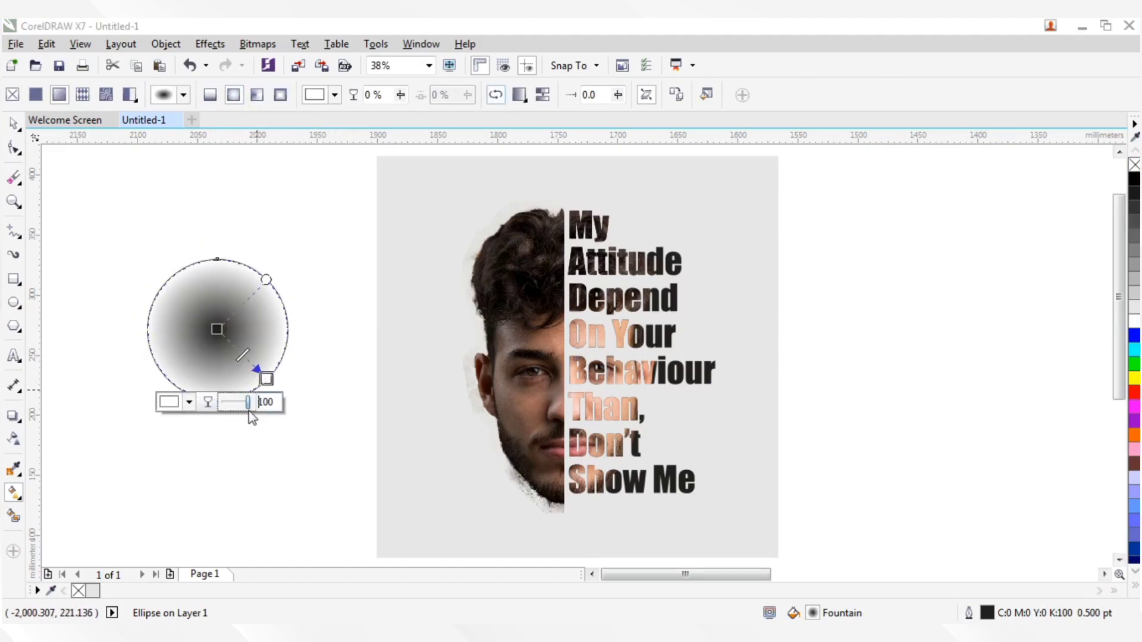
pyautogui.click(312, 328)
# Step: Remove the gradient circle's outline, flatten it to about 17 mm high and position it as a shadow beneath the face and text
pyautogui.press('space')
pyautogui.click(272, 338)
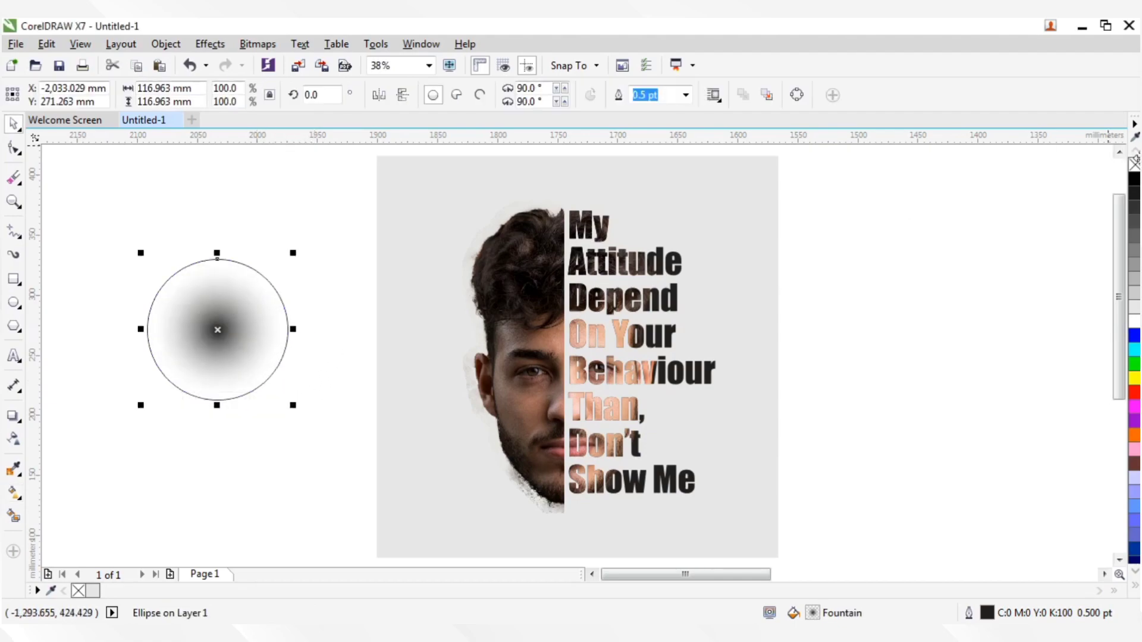
pyautogui.moveTo(217, 405); pyautogui.dragTo(571, 528)
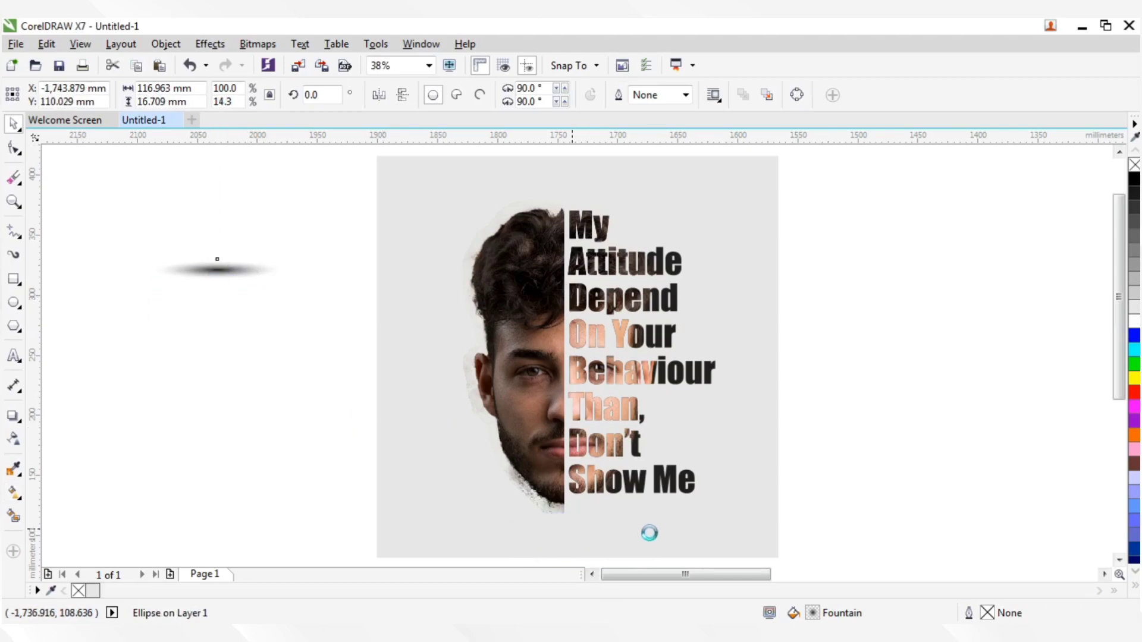
pyautogui.moveTo(642, 526); pyautogui.dragTo(678, 524)
pyautogui.click(808, 405)
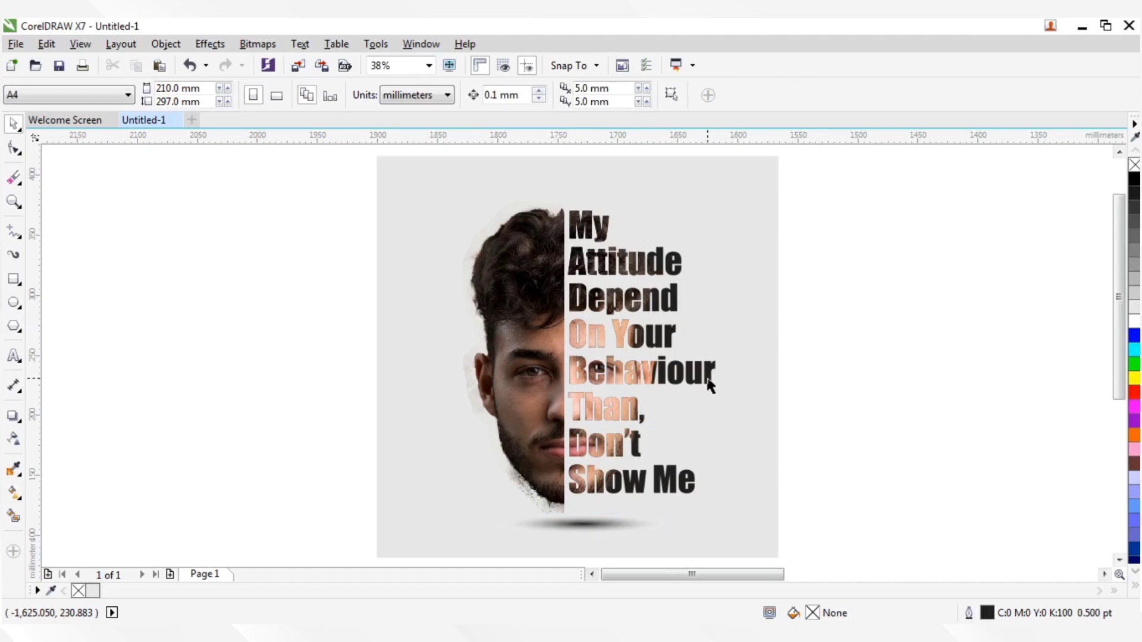
# Step: Group the half face, quote text and shadow ellipse, leaving out the background square, and deselect the group
pyautogui.moveTo(280, 192); pyautogui.dragTo(777, 542)
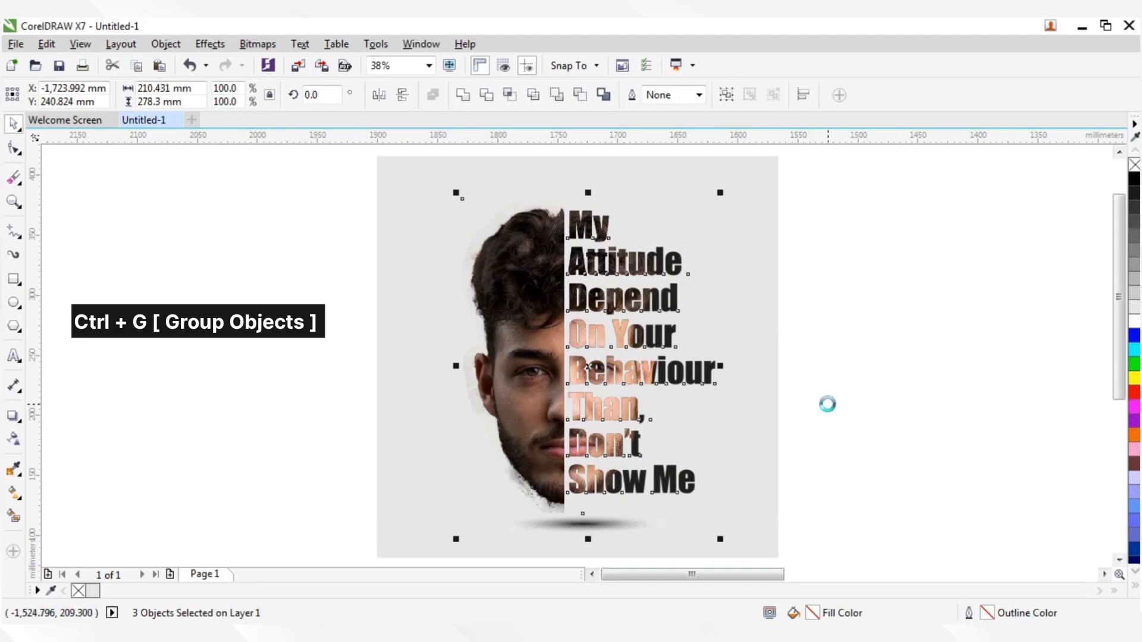
pyautogui.hotkey('ctrl', 'g')
pyautogui.click(858, 383)
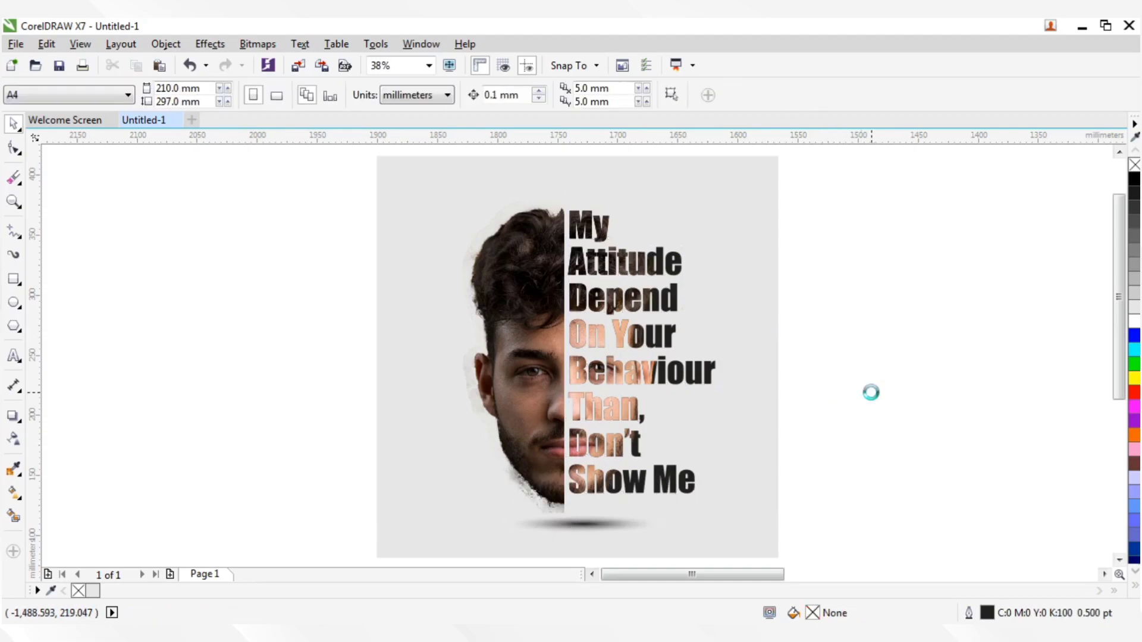